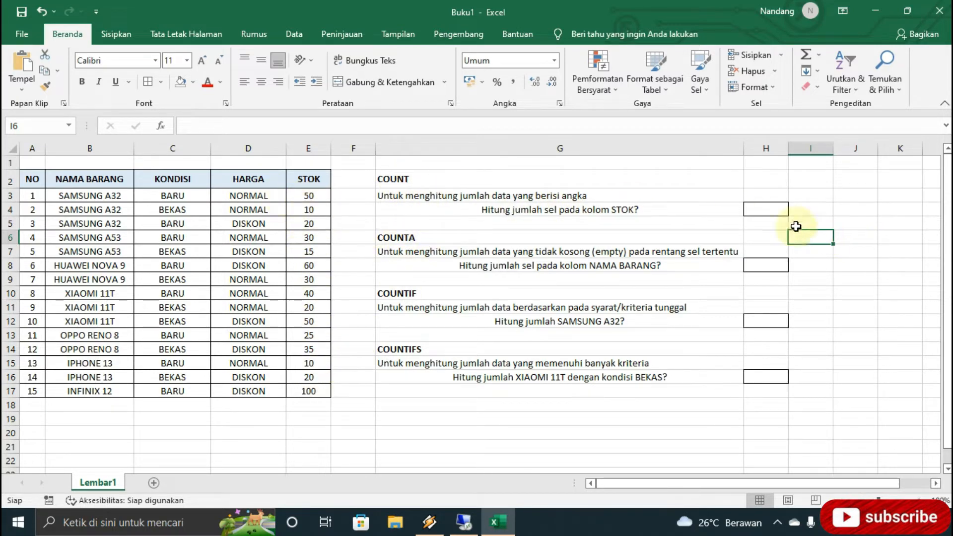
Step: Enter the formula =COUNT(E3:E17) in H4 to count the cells in the STOK column
{"action": "left_click", "coordinate": [756, 208]}
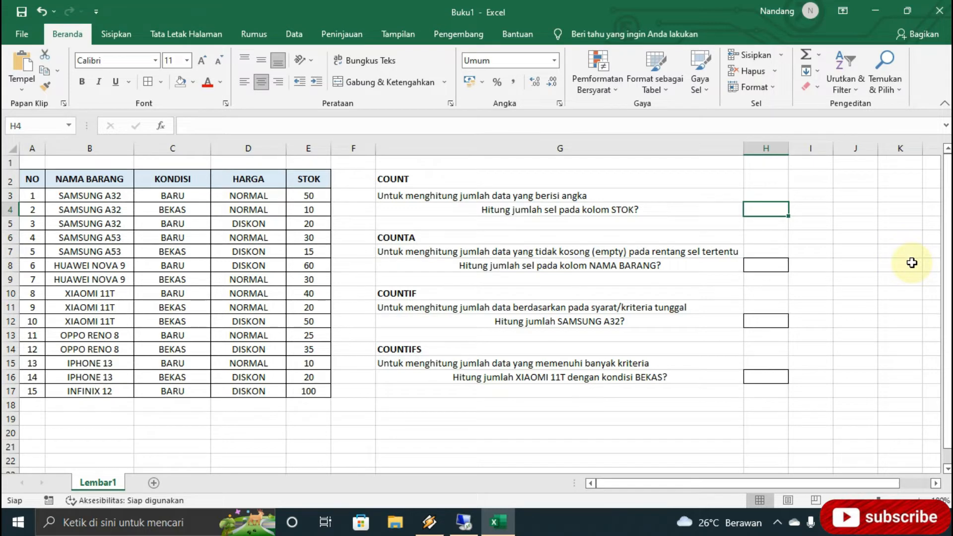
{"action": "type", "text": "="}
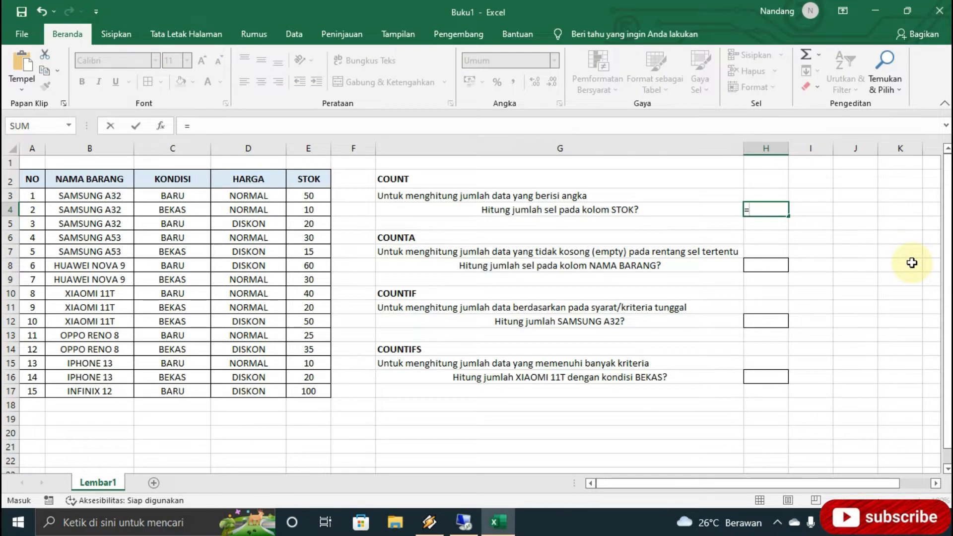
{"action": "type", "text": "COUNT"}
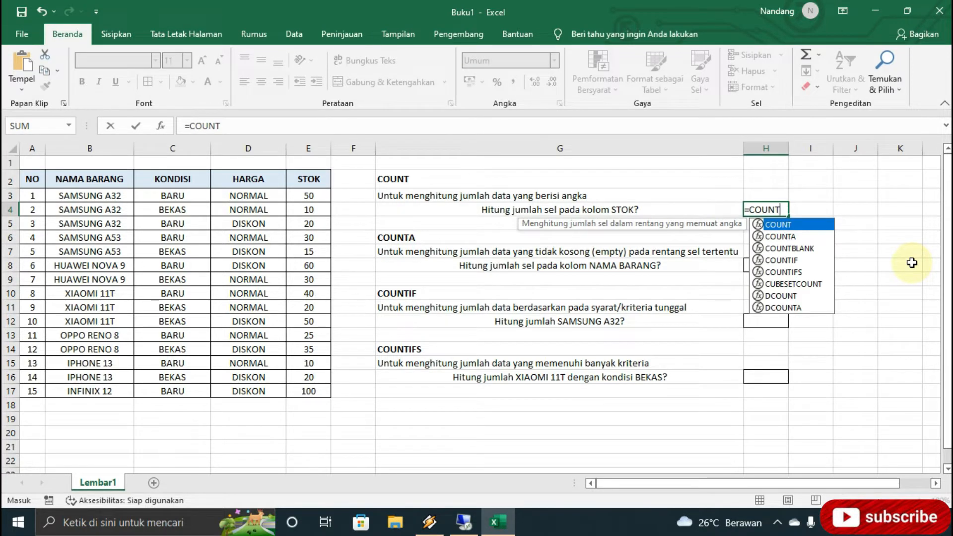
{"action": "type", "text": "("}
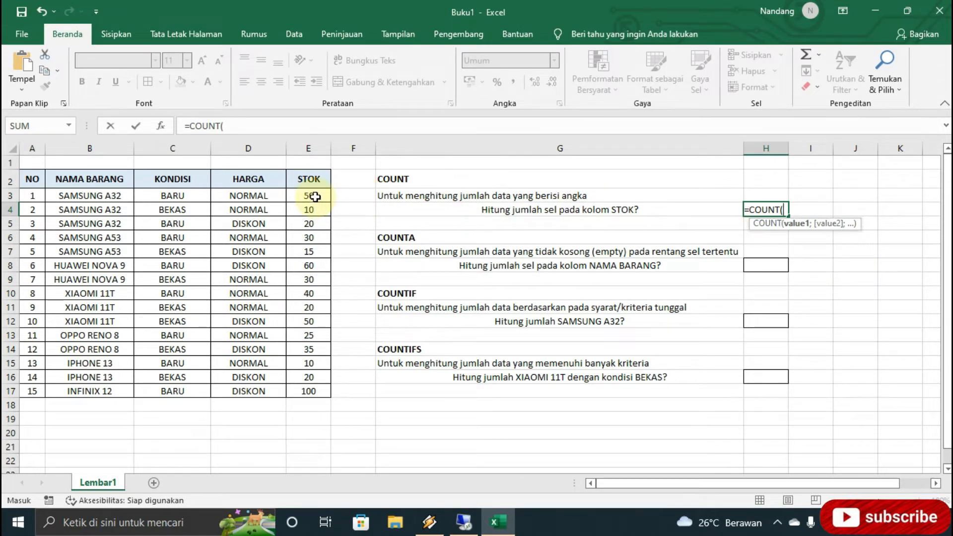
{"action": "left_click_drag", "start_coordinate": [314, 196], "coordinate": [320, 392]}
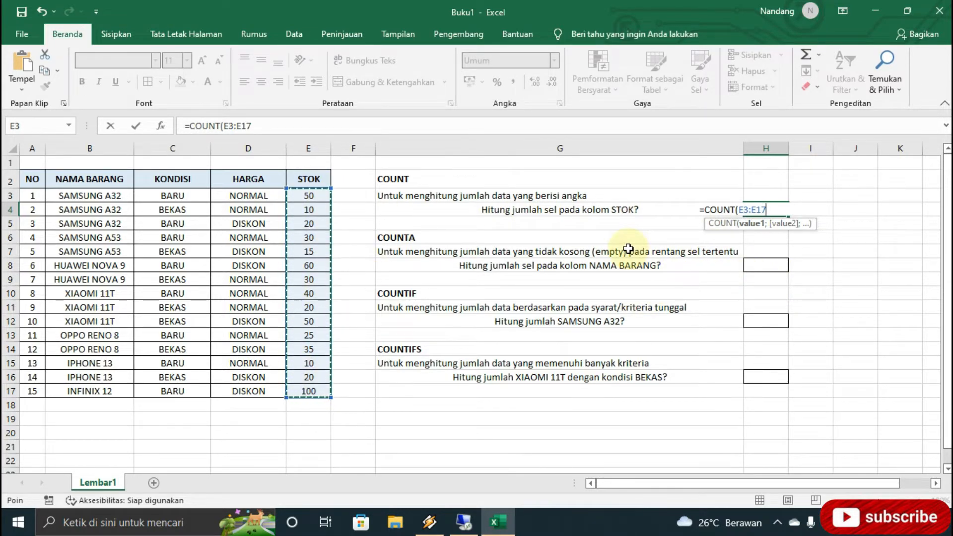
{"action": "type", "text": ")"}
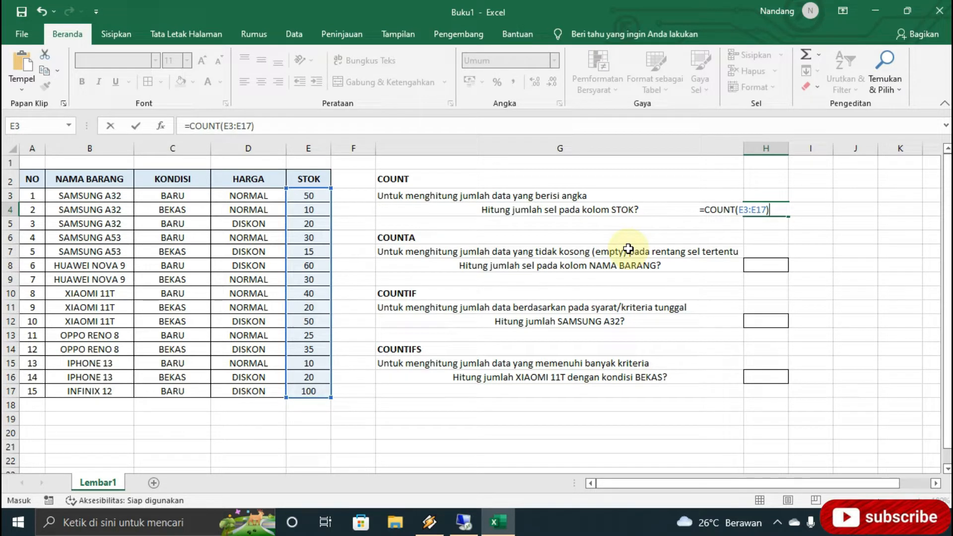
{"action": "key", "text": "Return"}
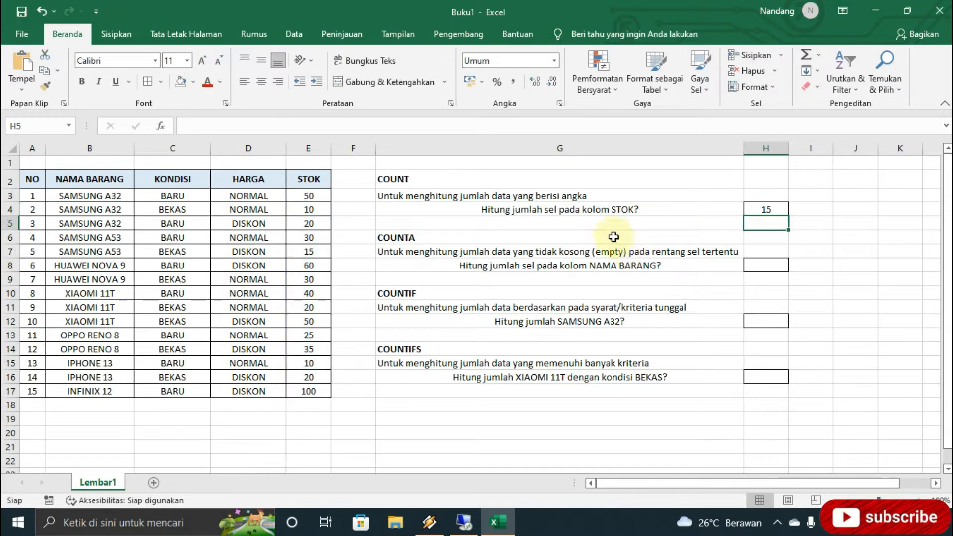
{"action": "left_click", "coordinate": [779, 210]}
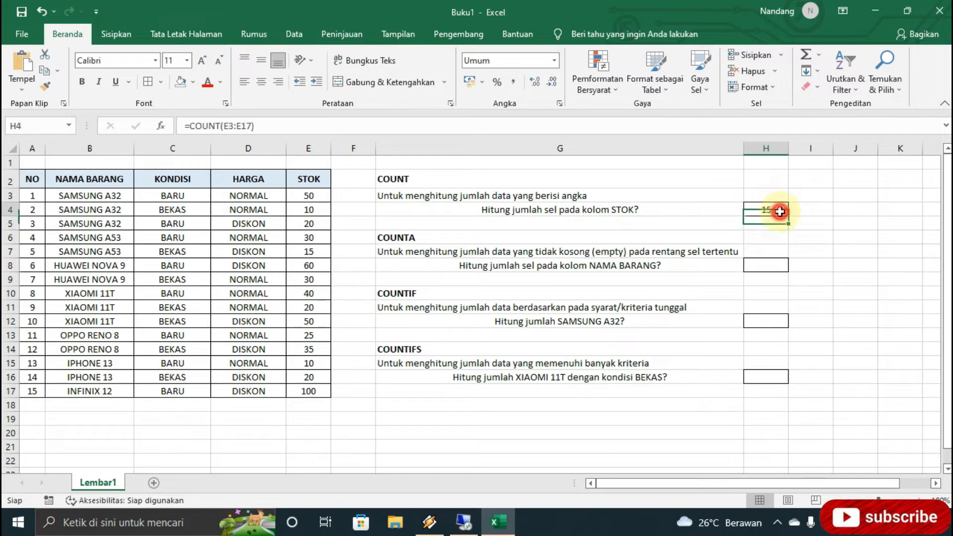
{"action": "left_click", "coordinate": [316, 199]}
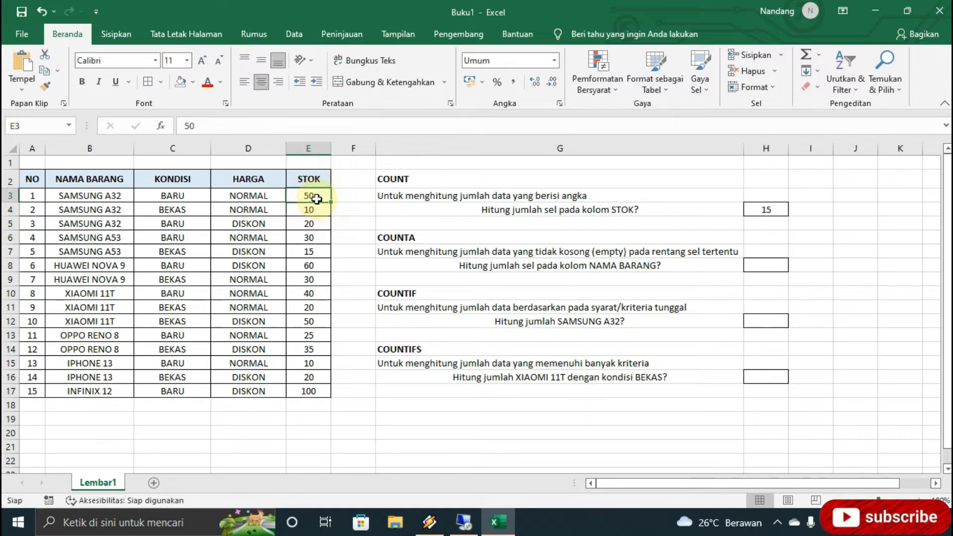
{"action": "left_click", "coordinate": [33, 393]}
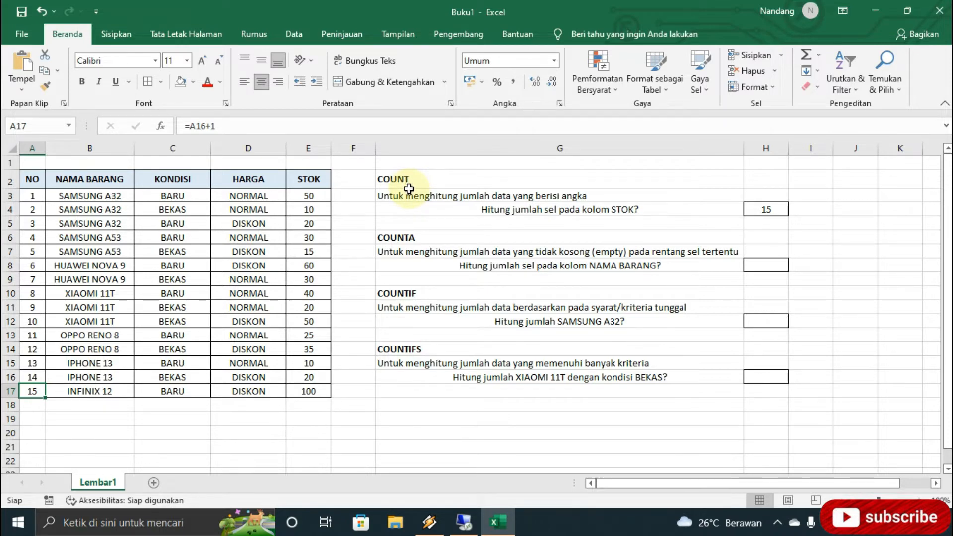
Step: Change the COUNT formula in H4 to use the NAMA BARANG range B3:B17
{"action": "left_click", "coordinate": [779, 210]}
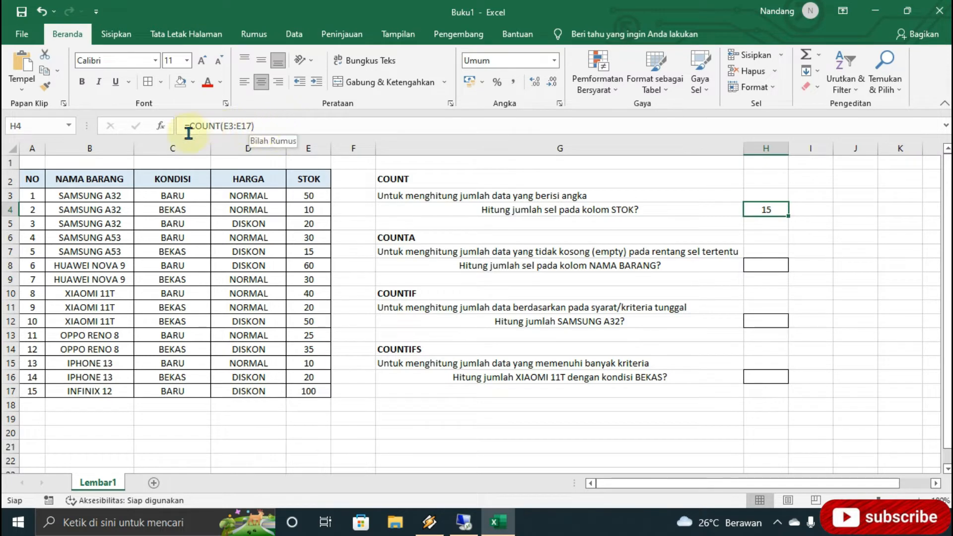
{"action": "left_click", "coordinate": [271, 125]}
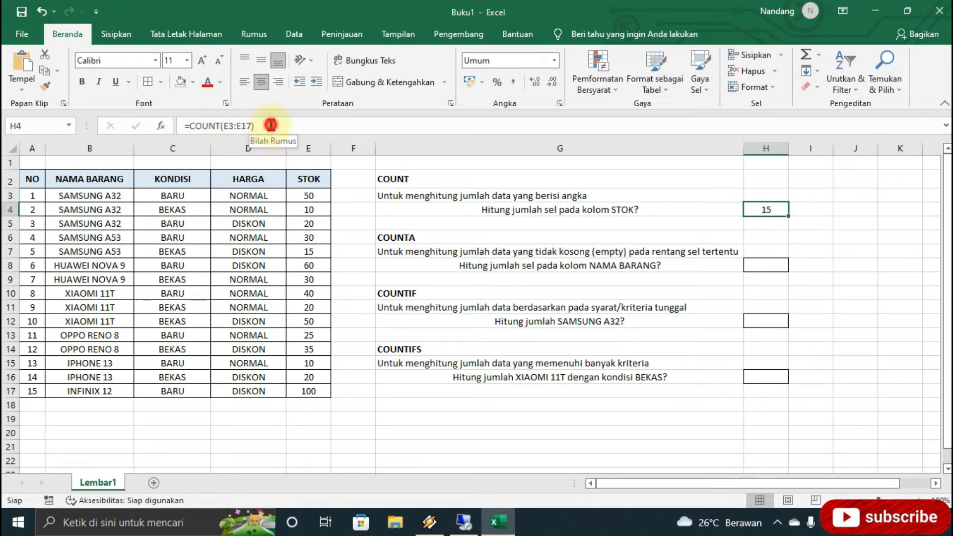
{"action": "key", "text": "BackSpace"}
{"action": "key", "text": "BackSpace"}
{"action": "key", "text": "BackSpace"}
{"action": "key", "text": "BackSpace"}
{"action": "key", "text": "BackSpace"}
{"action": "key", "text": "BackSpace"}
{"action": "key", "text": "BackSpace"}
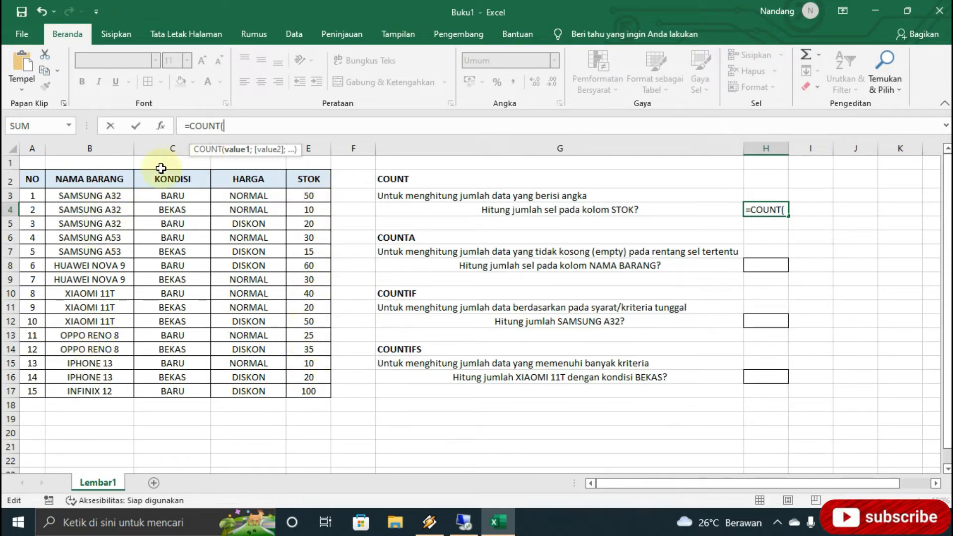
{"action": "left_click_drag", "start_coordinate": [112, 196], "coordinate": [109, 385]}
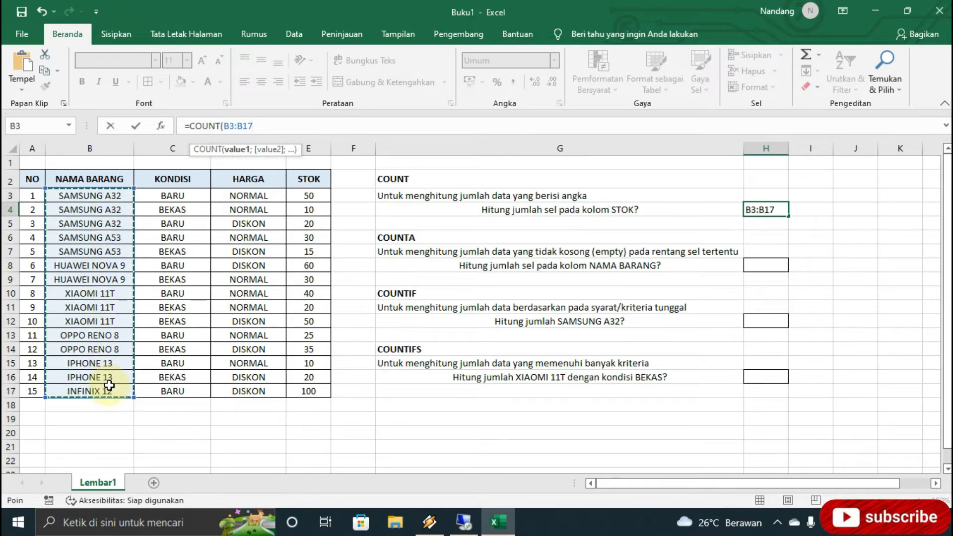
{"action": "type", "text": ")"}
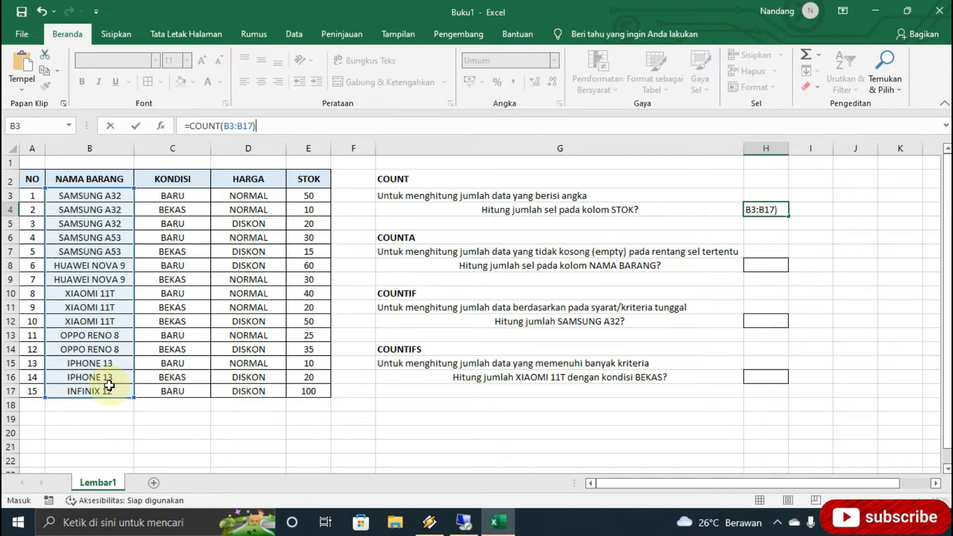
{"action": "key", "text": "Return"}
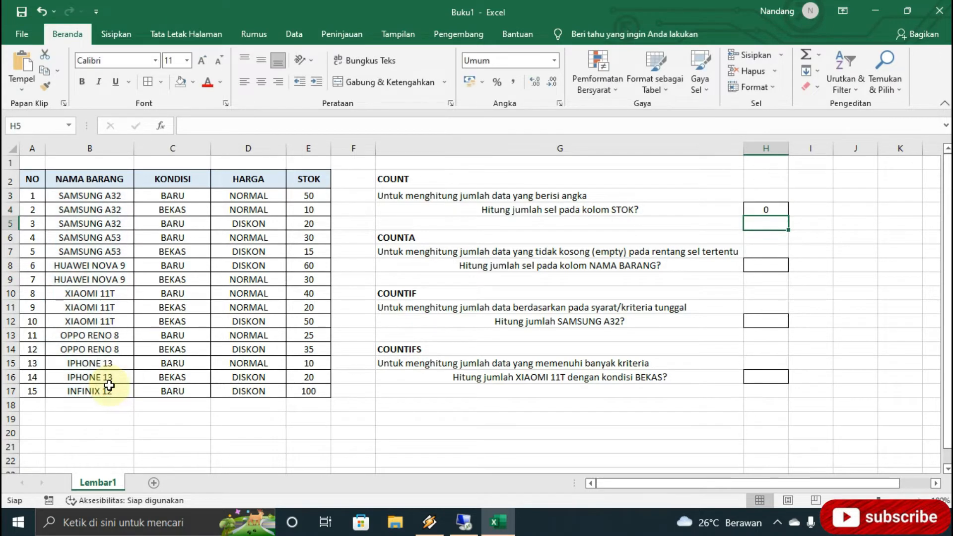
Step: Set the COUNT formula in H4 back to the STOK range E3:E17
{"action": "left_click", "coordinate": [782, 213]}
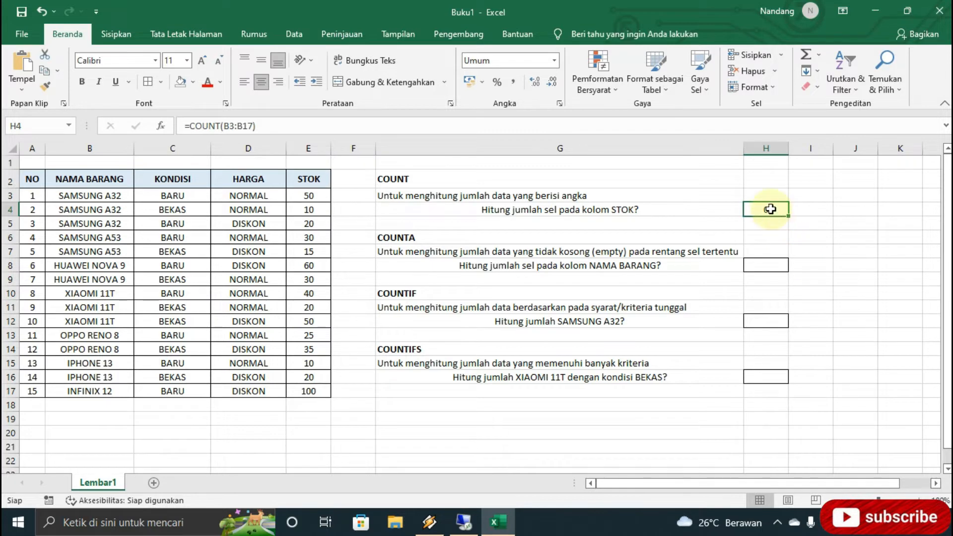
{"action": "left_click", "coordinate": [277, 129]}
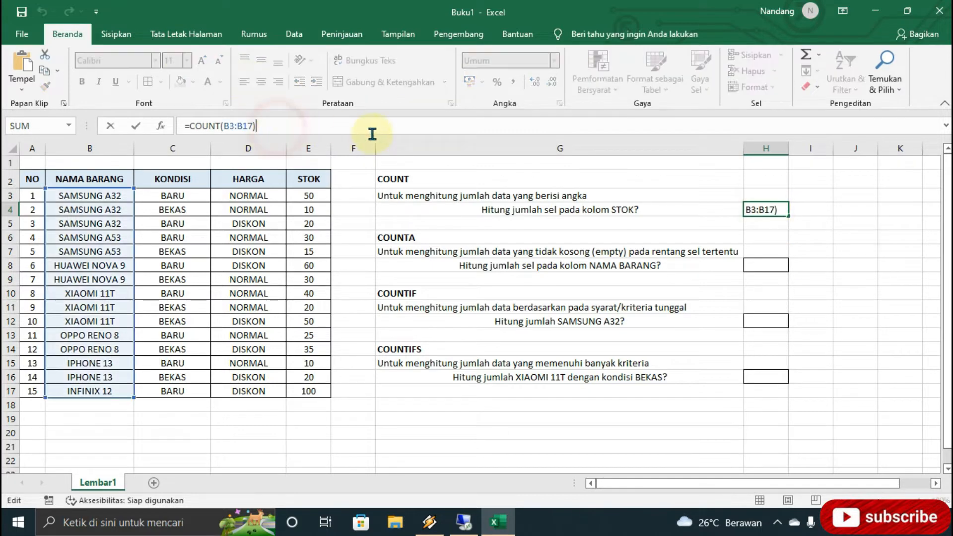
{"action": "key", "text": "BackSpace"}
{"action": "key", "text": "BackSpace"}
{"action": "key", "text": "BackSpace"}
{"action": "key", "text": "BackSpace"}
{"action": "key", "text": "BackSpace"}
{"action": "key", "text": "BackSpace"}
{"action": "key", "text": "BackSpace"}
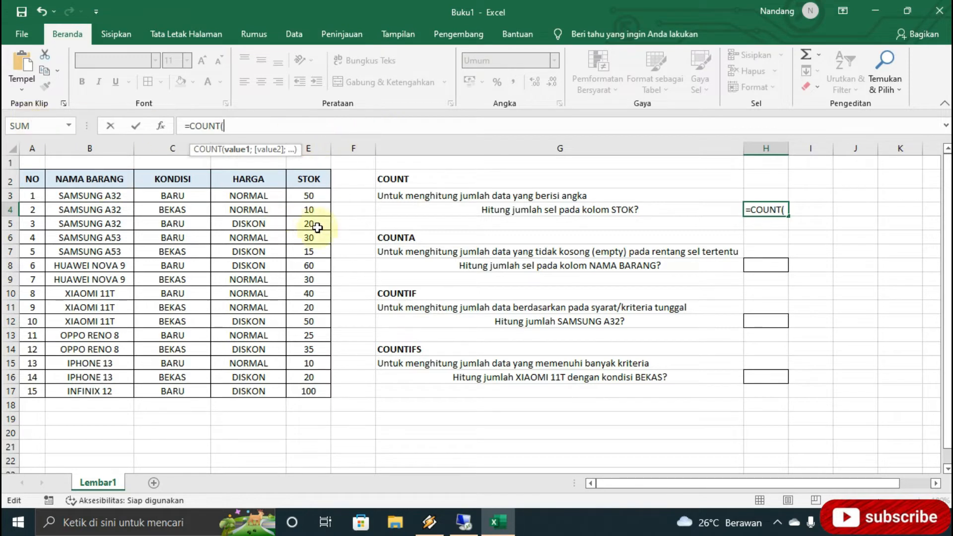
{"action": "left_click", "coordinate": [321, 196]}
{"action": "left_click_drag", "start_coordinate": [324, 213], "coordinate": [316, 391]}
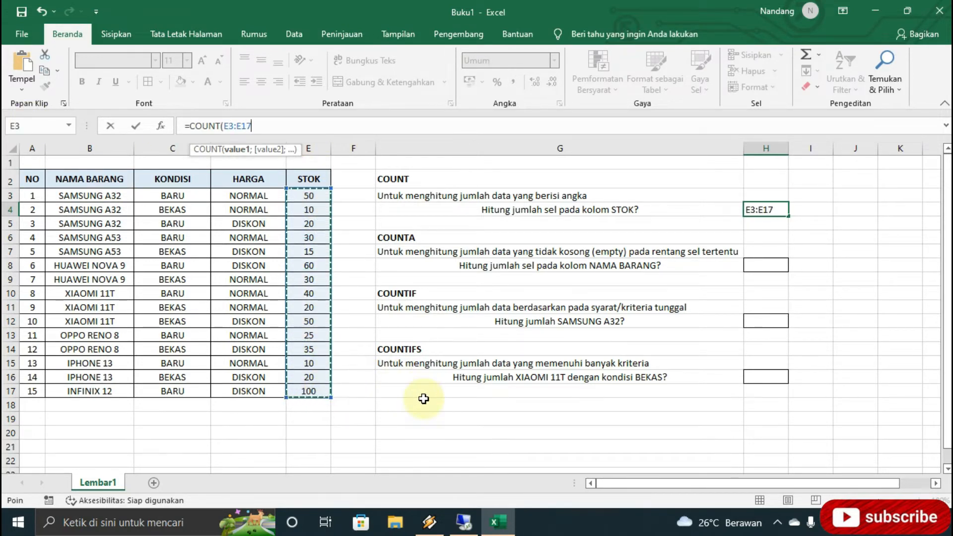
{"action": "key", "text": "Return"}
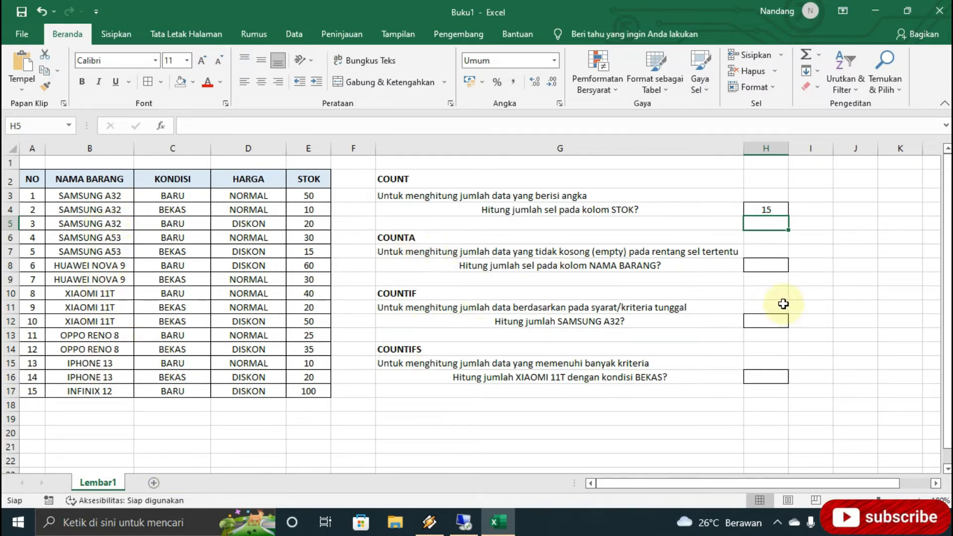
Step: Enter the formula =COUNTA(B3:B17) in H8 to count the filled cells in the NAMA BARANG column
{"action": "left_click", "coordinate": [770, 269]}
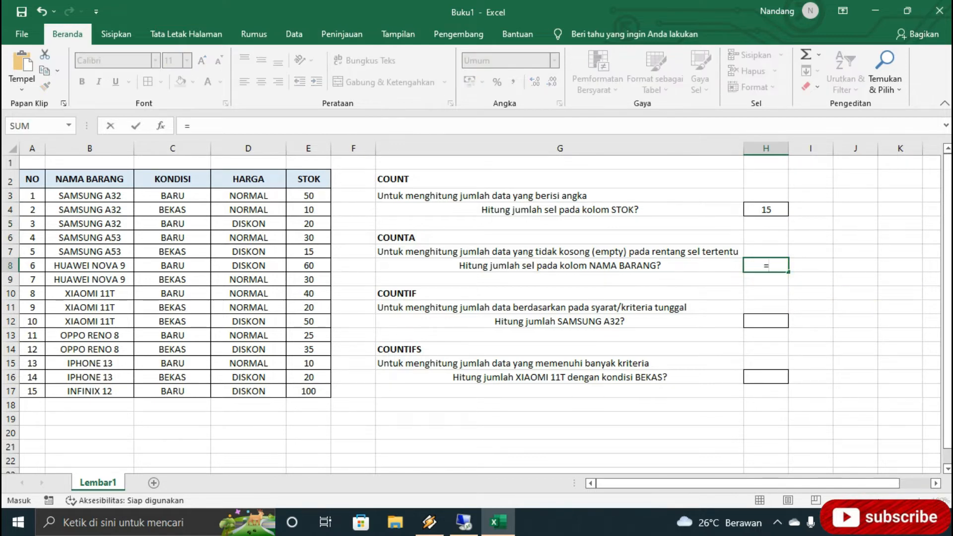
{"action": "type", "text": "=COUN"}
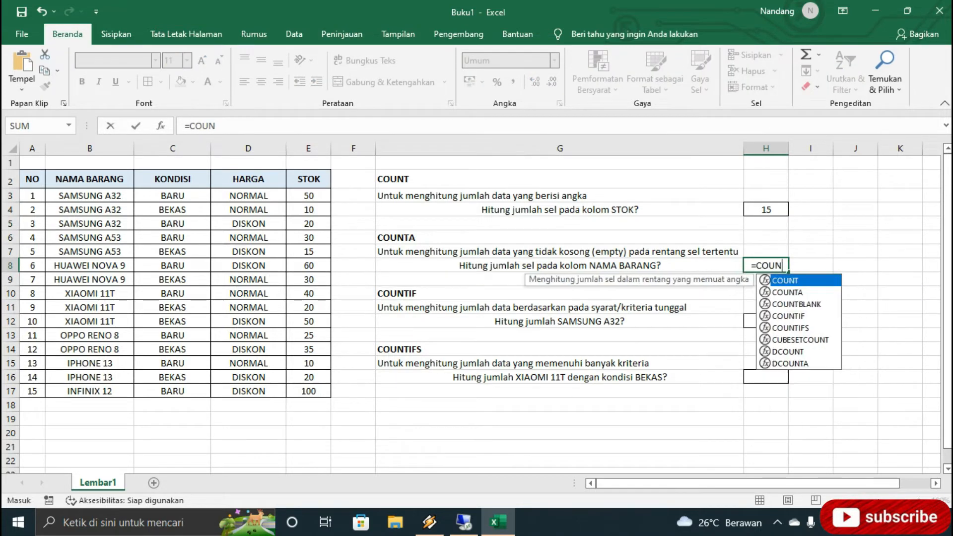
{"action": "type", "text": "TA"}
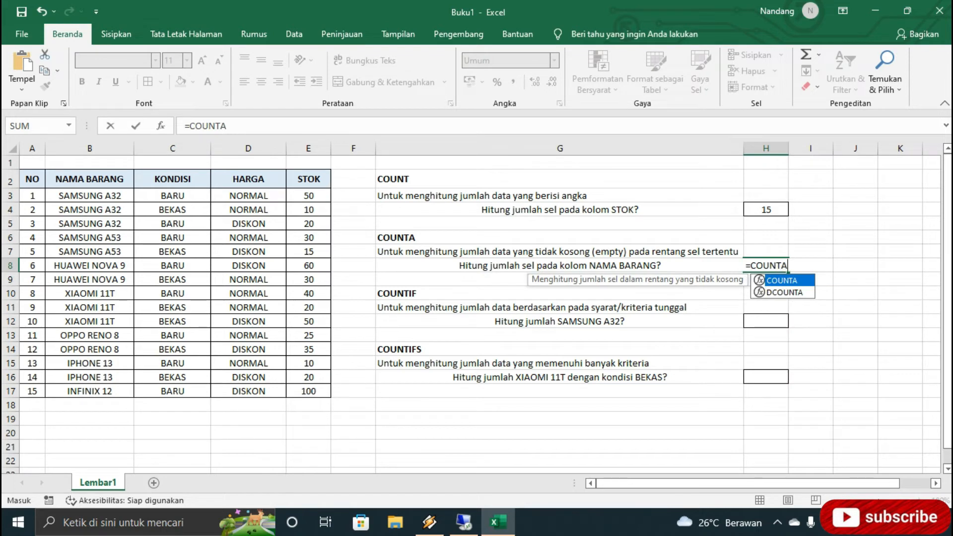
{"action": "type", "text": "("}
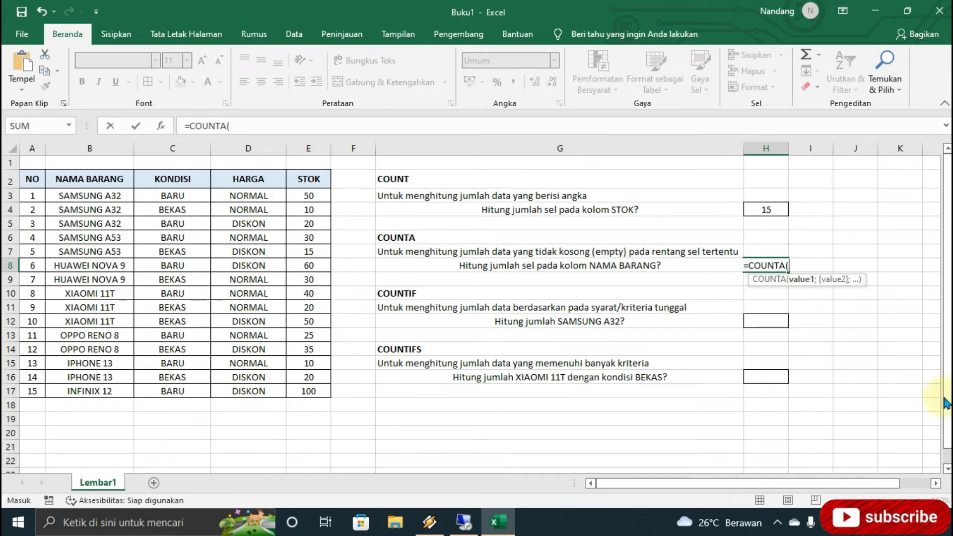
{"action": "left_click", "coordinate": [114, 198]}
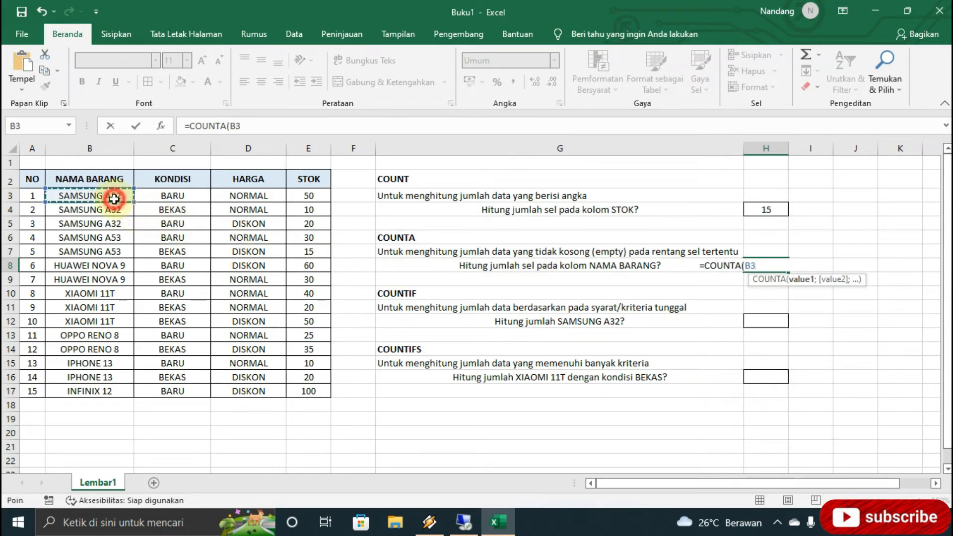
{"action": "left_click_drag", "start_coordinate": [114, 198], "coordinate": [113, 391]}
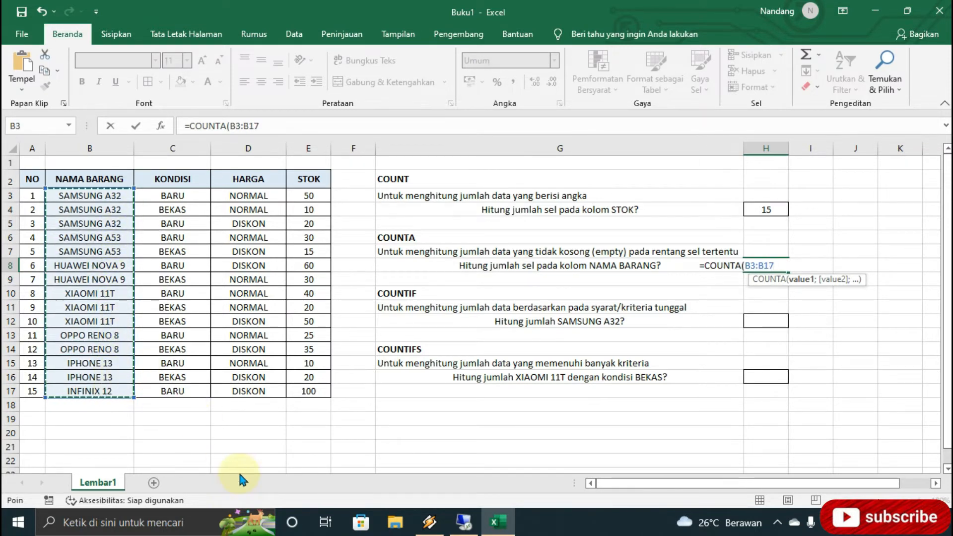
{"action": "key", "text": "Return"}
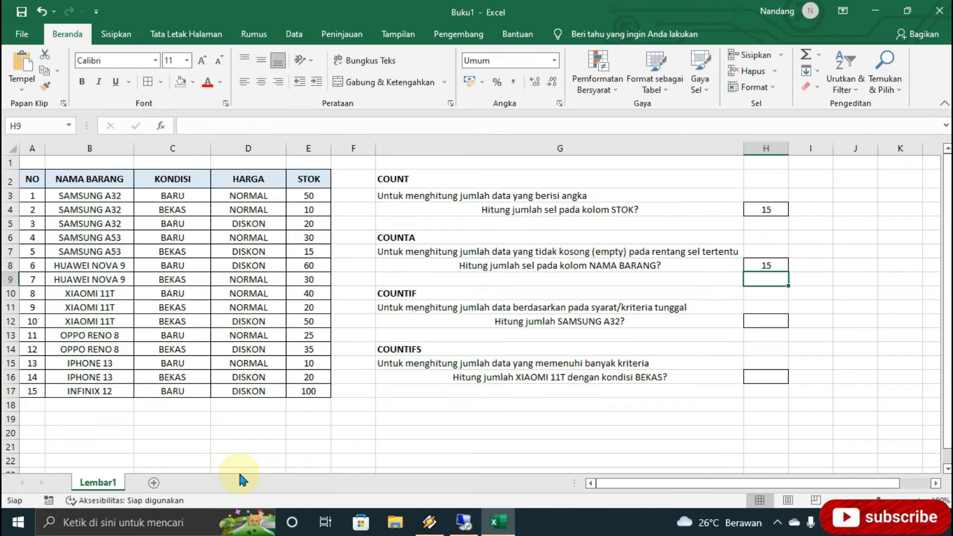
{"action": "left_click", "coordinate": [774, 268]}
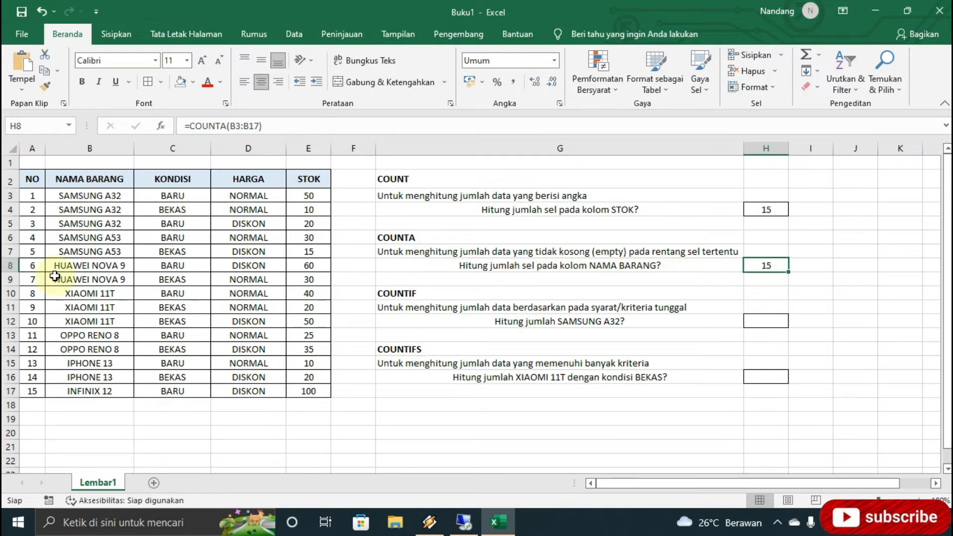
{"action": "left_click", "coordinate": [35, 392]}
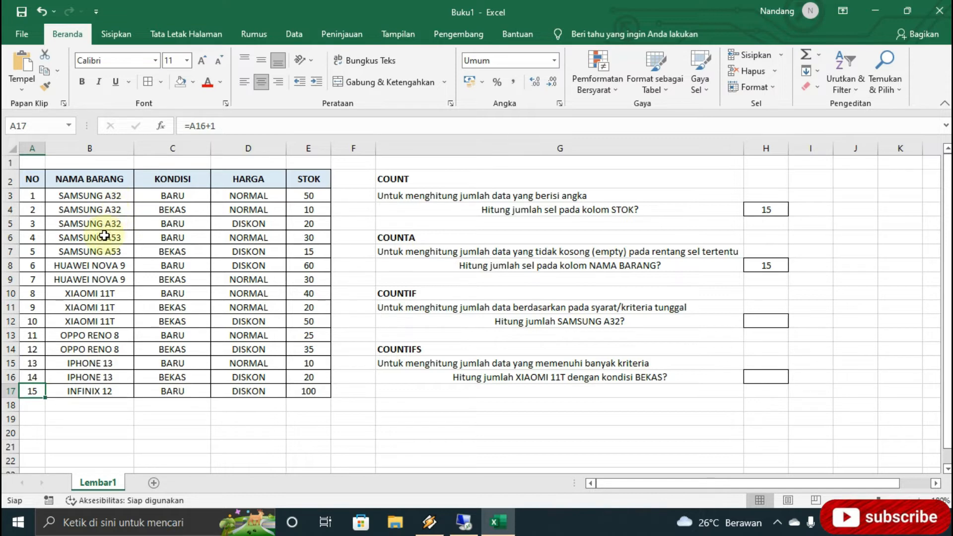
Step: Enter the formula =COUNTIF(B3:B17;"SAMSUNG A32") in H12 to count the SAMSUNG A32 items in the NAMA BARANG column
{"action": "left_click", "coordinate": [777, 323]}
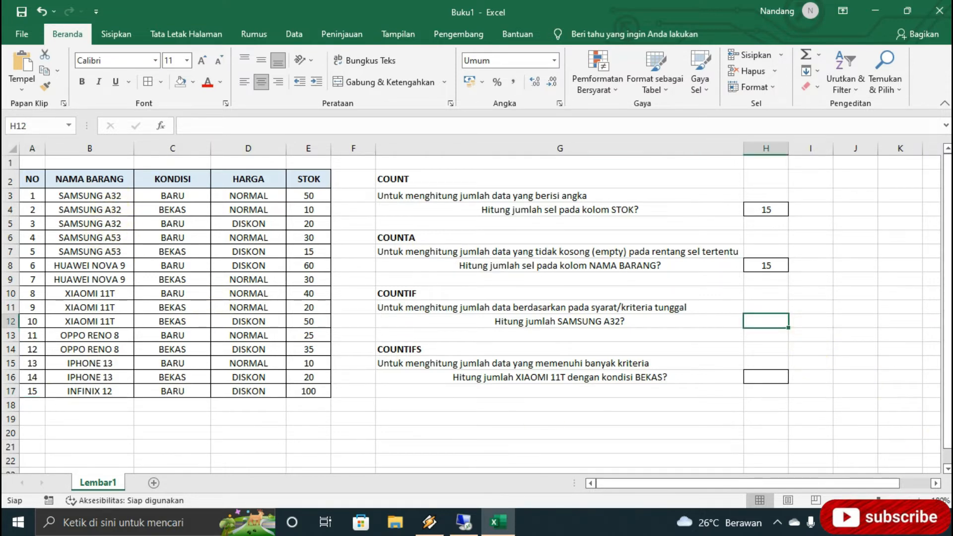
{"action": "type", "text": "=C"}
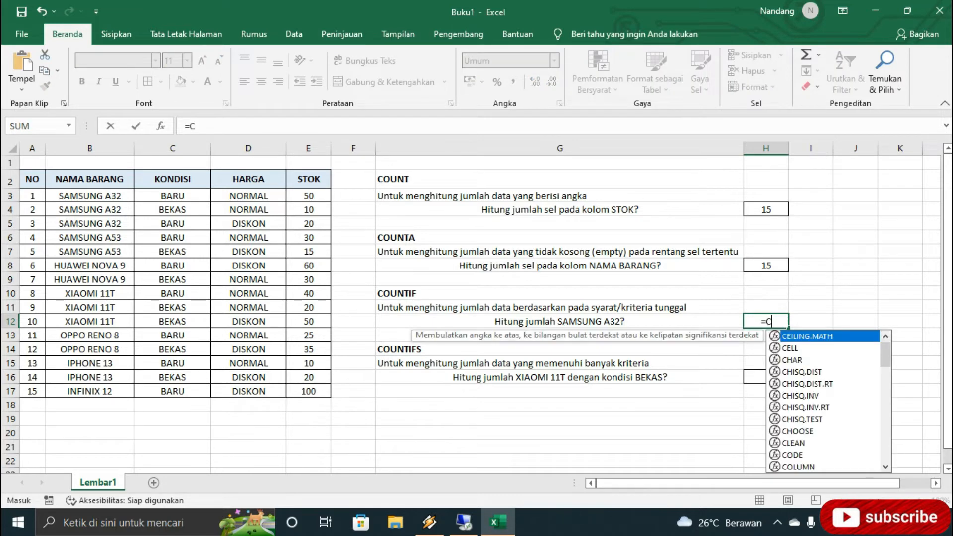
{"action": "type", "text": "OUNT"}
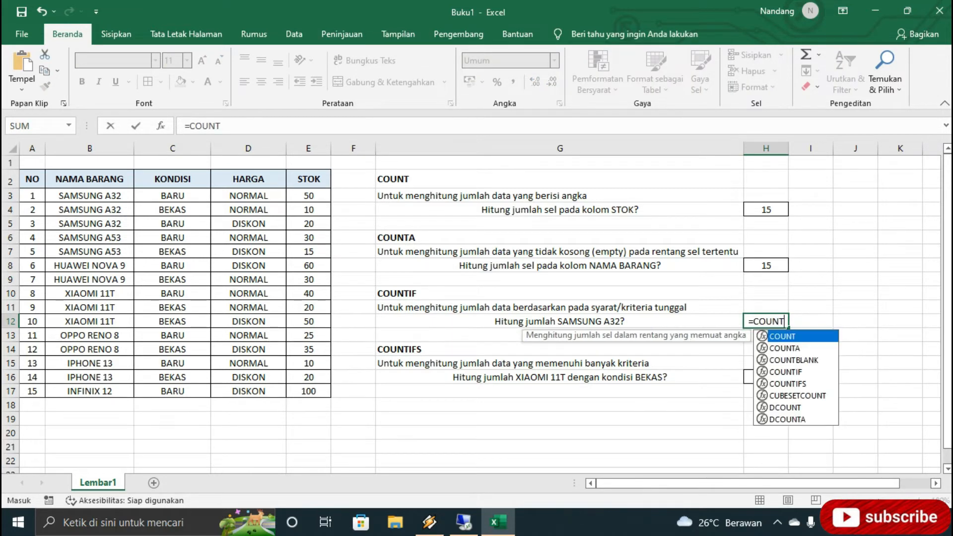
{"action": "type", "text": "IF"}
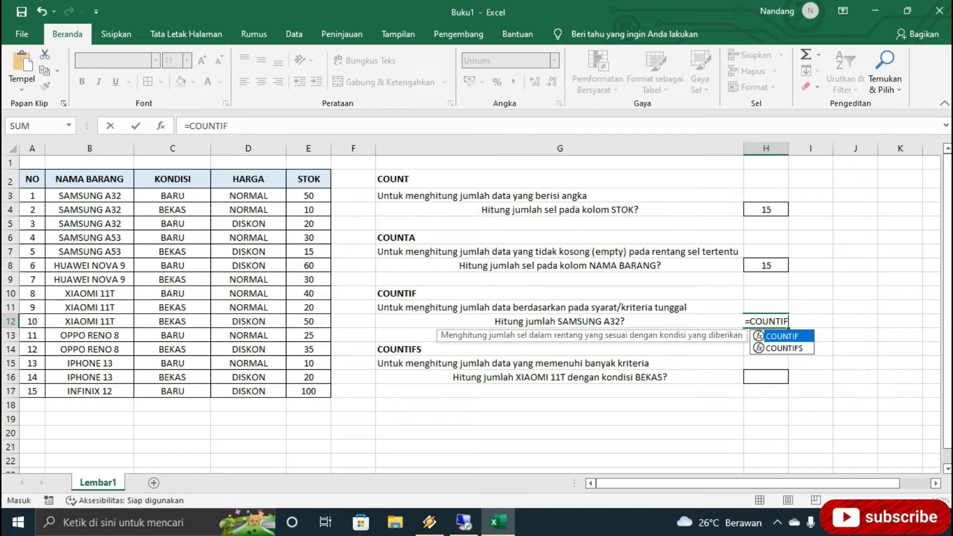
{"action": "type", "text": "("}
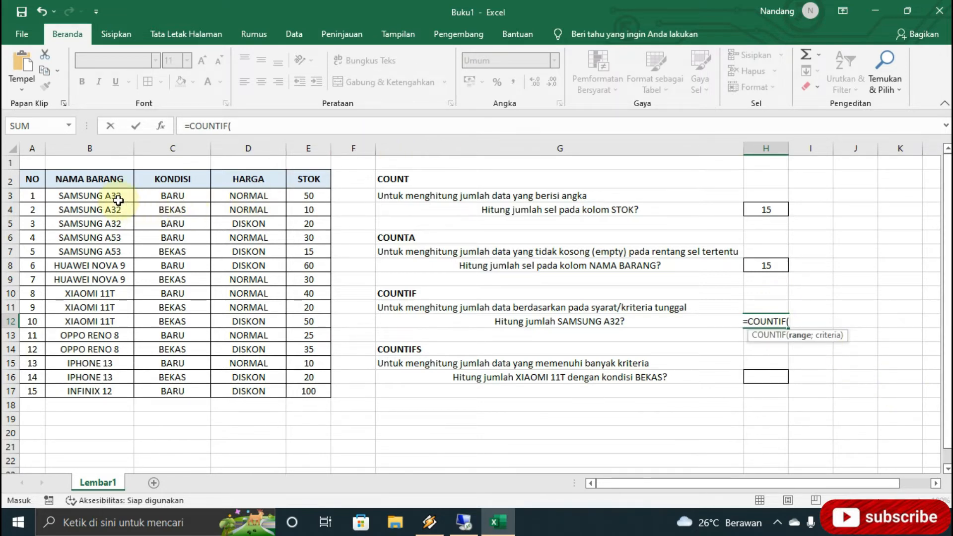
{"action": "left_click_drag", "start_coordinate": [117, 199], "coordinate": [118, 396]}
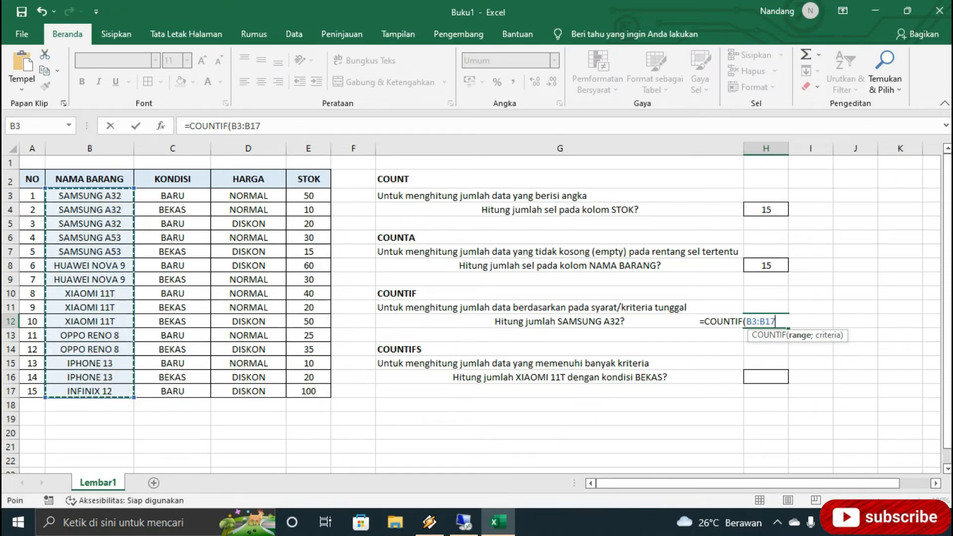
{"action": "type", "text": ";"}
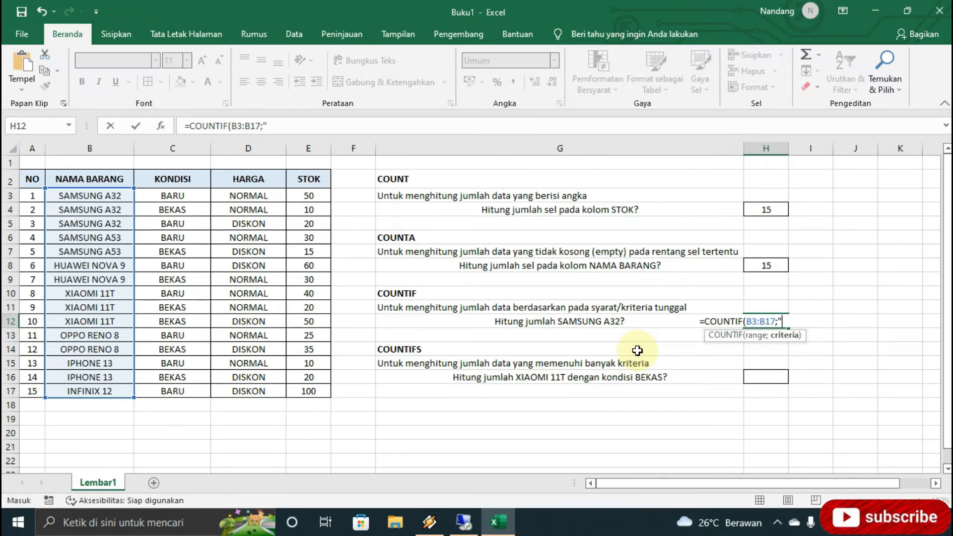
{"action": "type", "text": "amsung"}
{"action": "key", "text": "BackSpace"}
{"action": "key", "text": "BackSpace"}
{"action": "key", "text": "BackSpace"}
{"action": "key", "text": "BackSpace"}
{"action": "key", "text": "BackSpace"}
{"action": "key", "text": "BackSpace"}
{"action": "key", "text": "BackSpace"}
{"action": "type", "text": "SAMSUNG"}
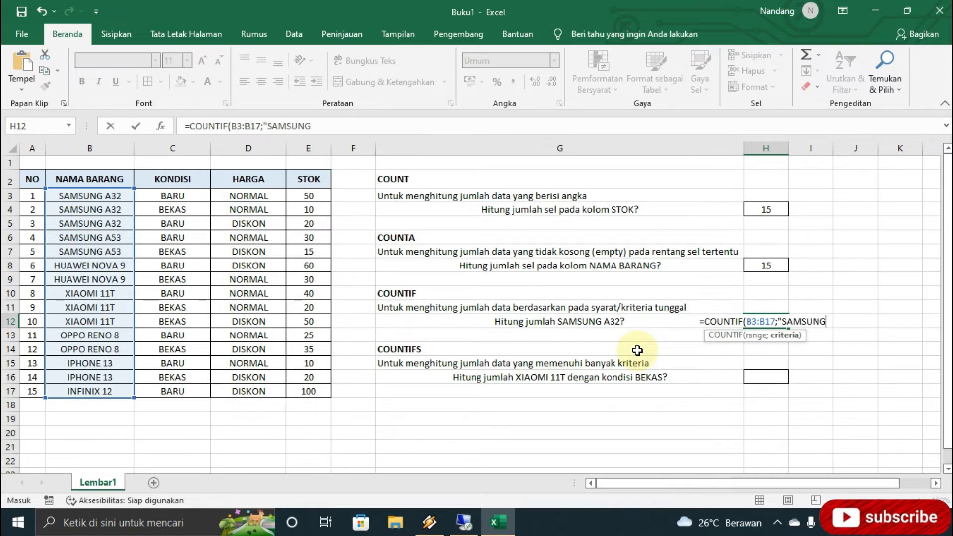
{"action": "type", "text": " A32"}
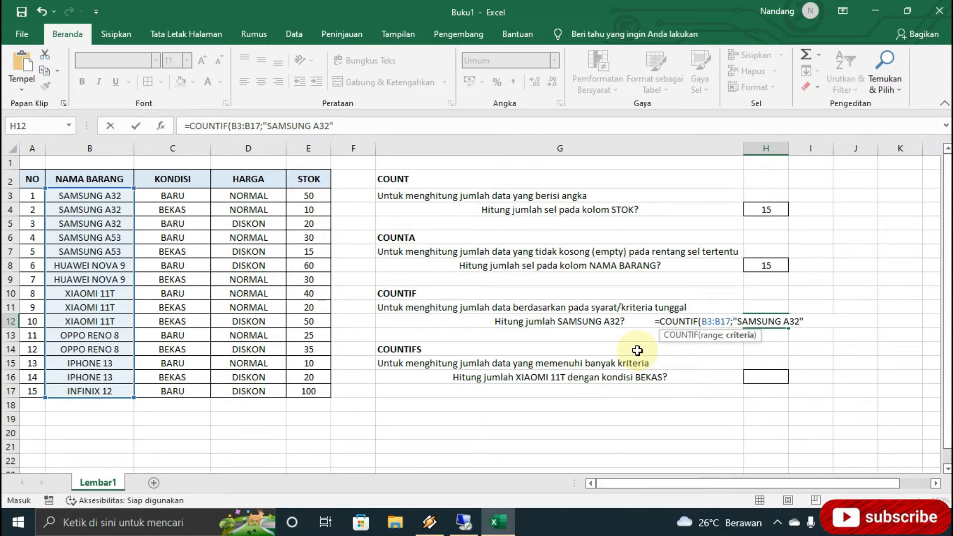
{"action": "type", "text": "\""}
{"action": "key", "text": "Return"}
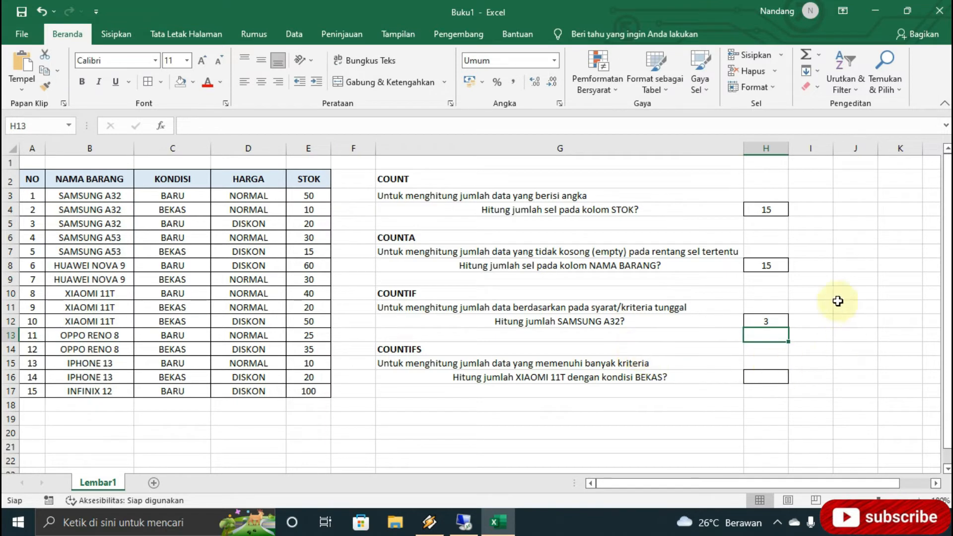
Step: Check the COUNTIF result in H12 against the SAMSUNG A32 entries in B3 to B5
{"action": "left_click", "coordinate": [778, 321]}
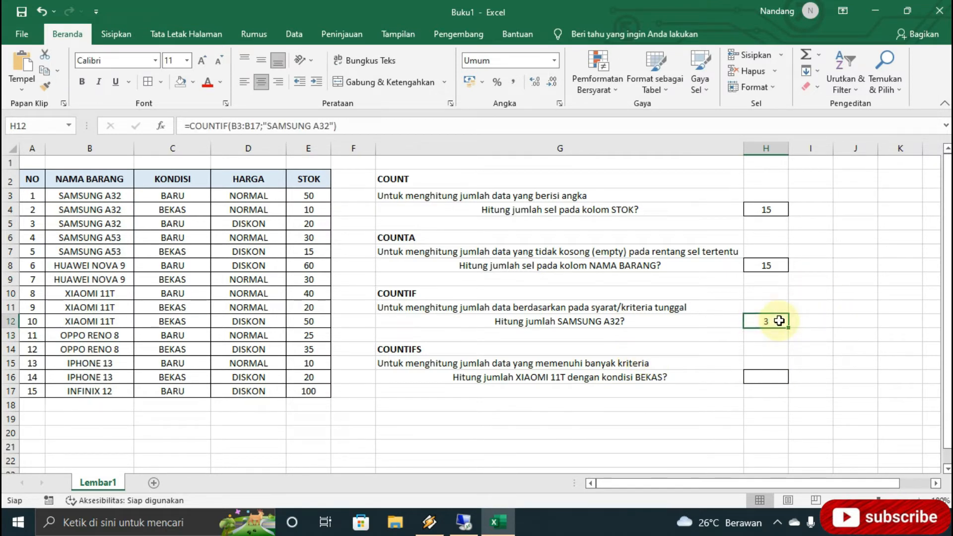
{"action": "left_click", "coordinate": [124, 197]}
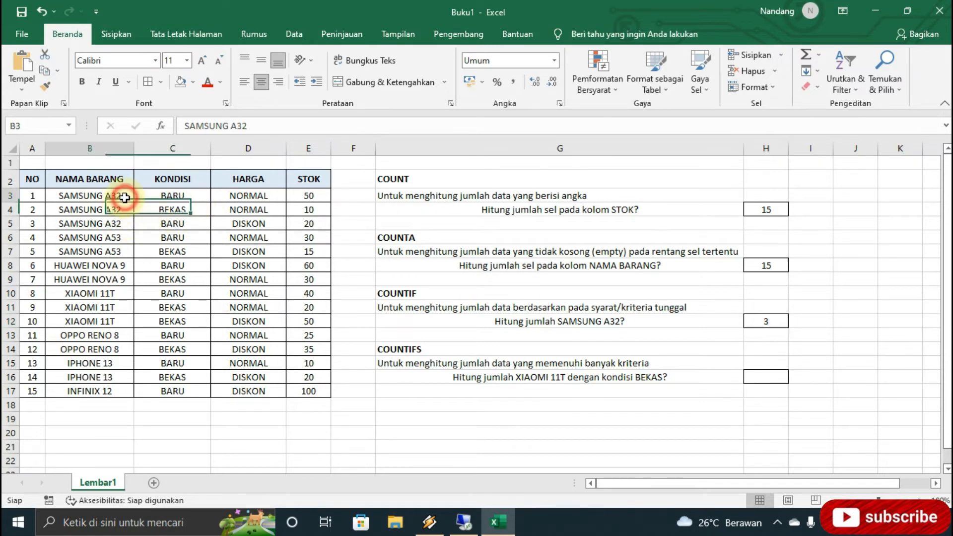
{"action": "left_click", "coordinate": [124, 209]}
{"action": "left_click", "coordinate": [123, 226]}
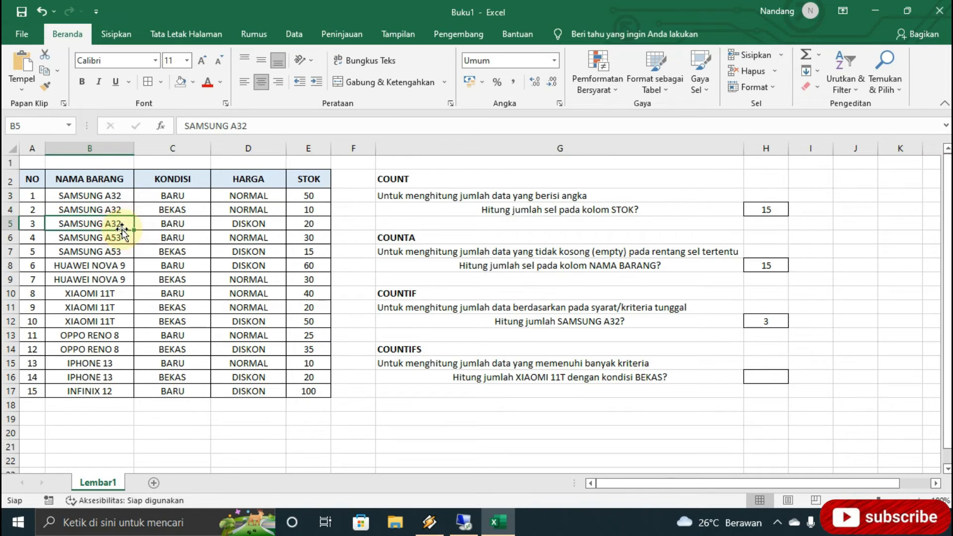
{"action": "left_click", "coordinate": [772, 324]}
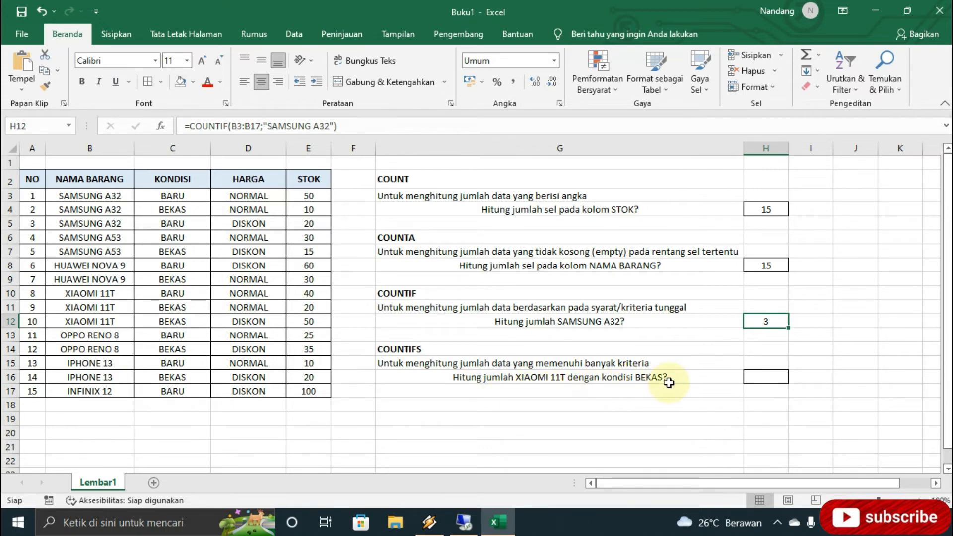
Step: Start a COUNTIFS formula in H16 with the NAMA BARANG range B3:B17 and the criterion "XIAOMI 11T"
{"action": "left_click", "coordinate": [775, 379]}
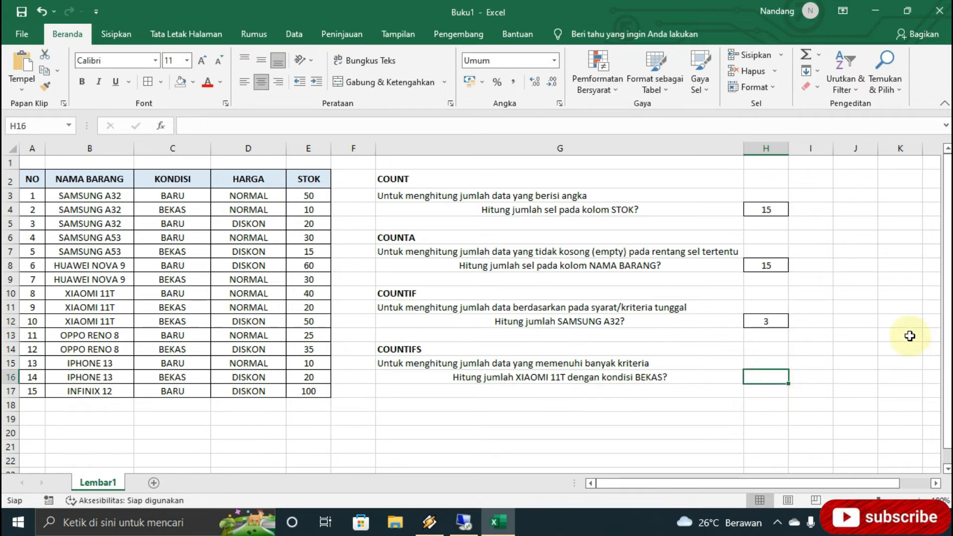
{"action": "type", "text": "=CO"}
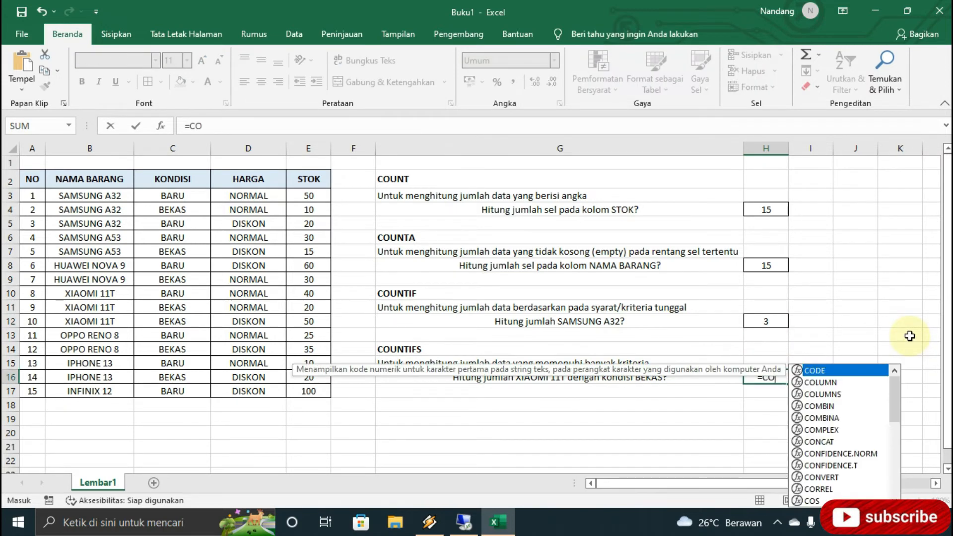
{"action": "type", "text": "UNTIFS"}
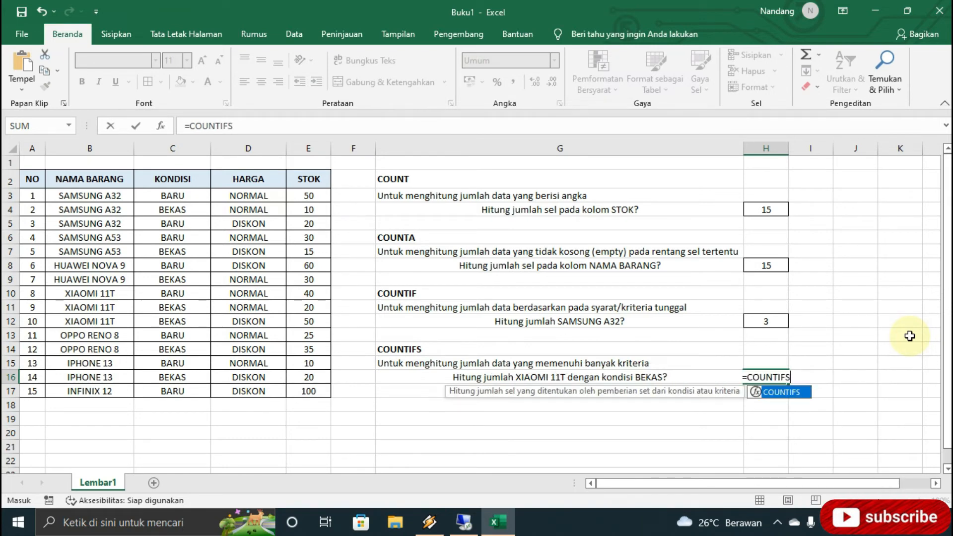
{"action": "type", "text": "("}
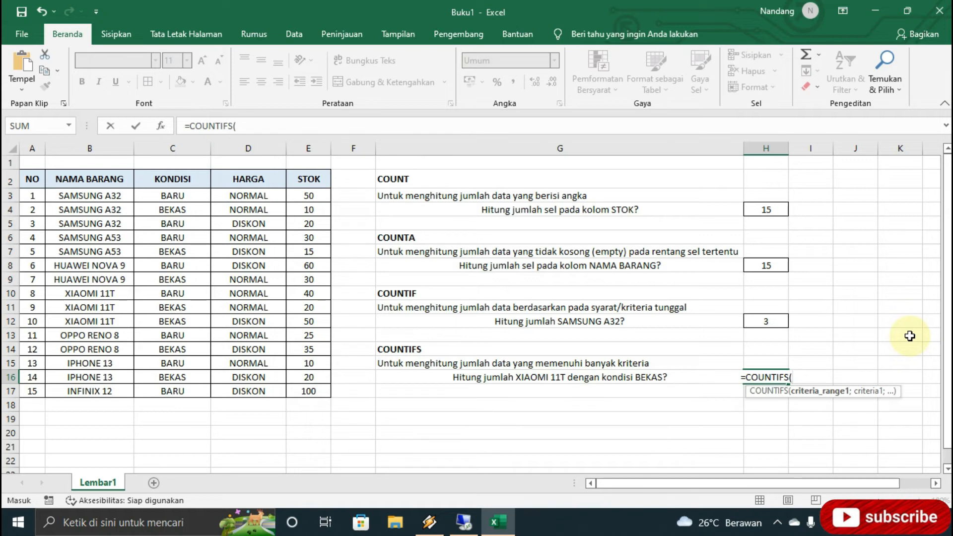
{"action": "left_click", "coordinate": [103, 195]}
{"action": "left_click_drag", "start_coordinate": [111, 208], "coordinate": [120, 385]}
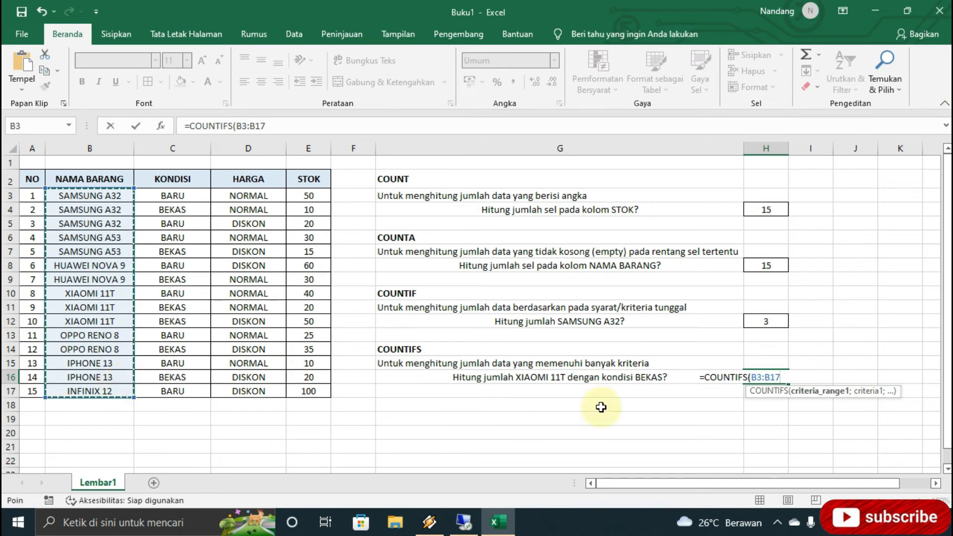
{"action": "type", "text": ";\"X"}
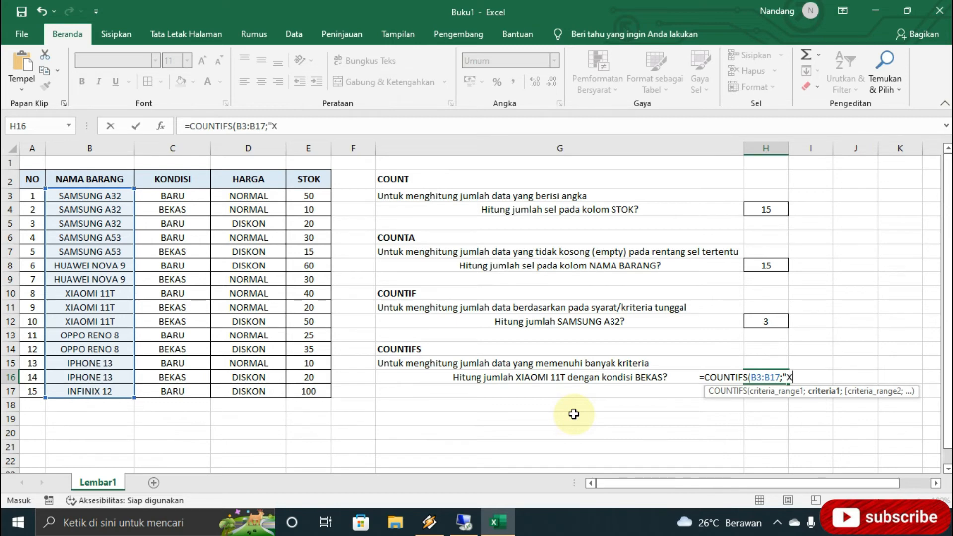
{"action": "type", "text": "IAOMI 11"}
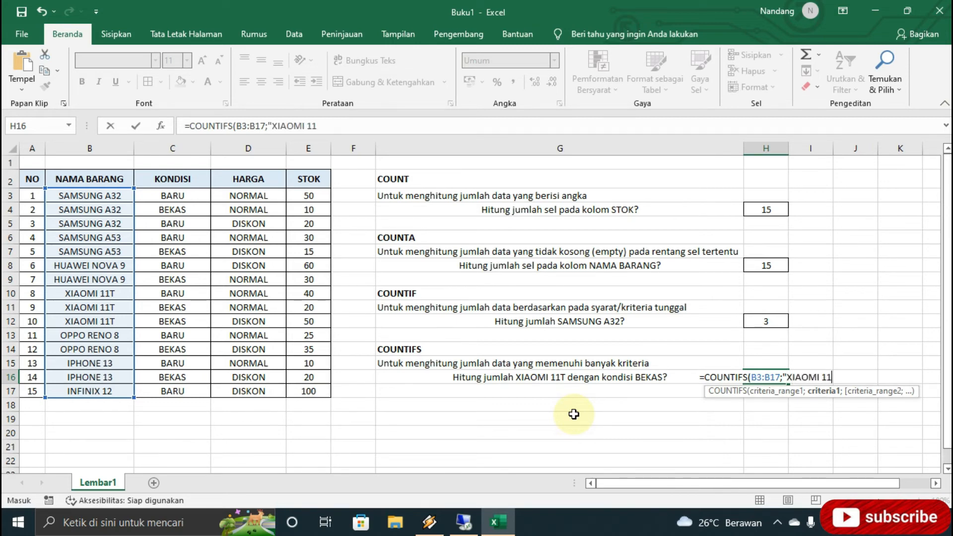
{"action": "type", "text": "T"}
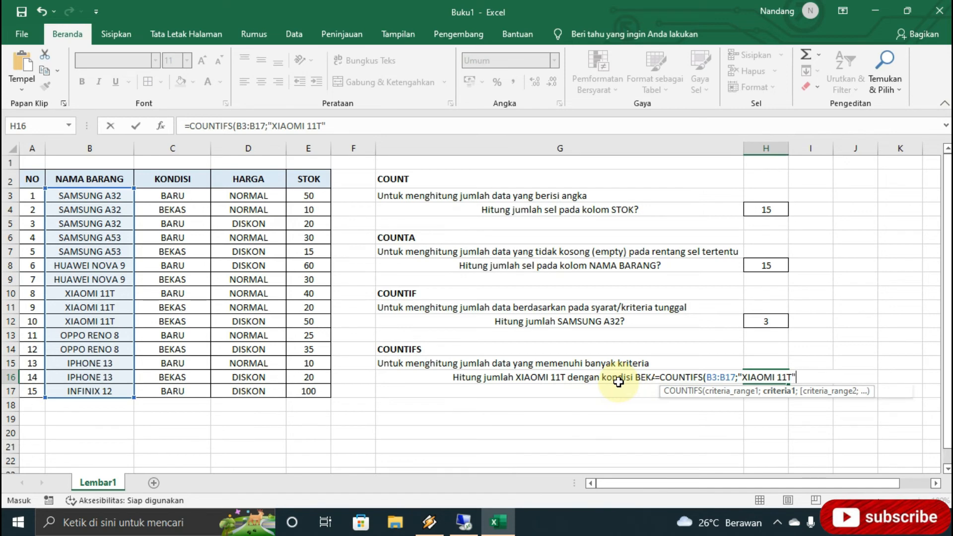
Step: Complete the COUNTIFS formula in H16 with the KONDISI range C3:C17 and the criterion "BEKAS"
{"action": "type", "text": ";"}
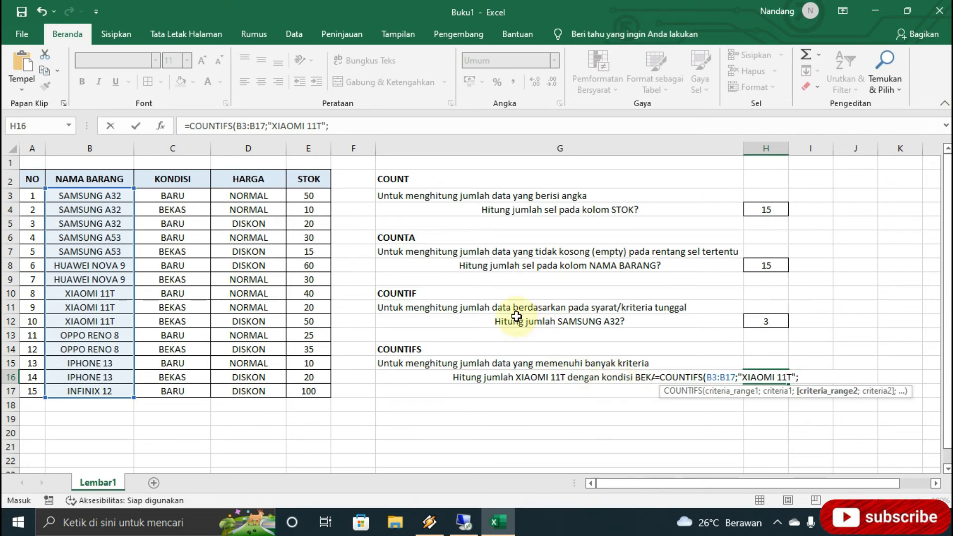
{"action": "left_click", "coordinate": [188, 197]}
{"action": "left_click_drag", "start_coordinate": [191, 209], "coordinate": [192, 387]}
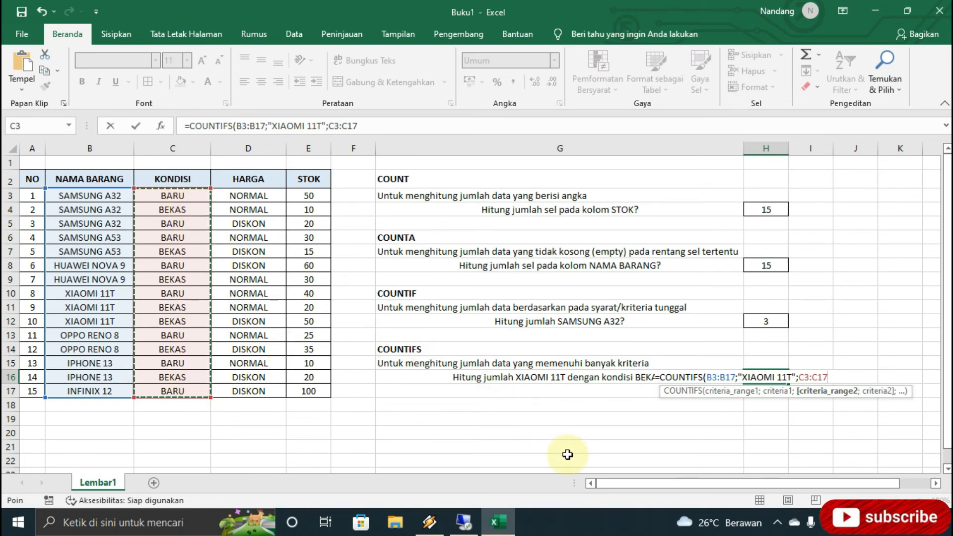
{"action": "type", "text": ";"}
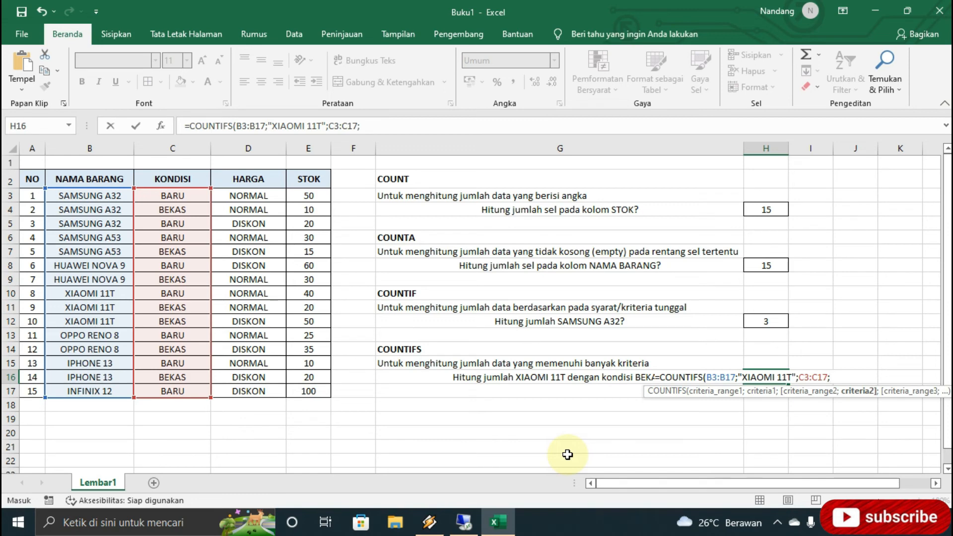
{"action": "type", "text": "\"BEKAS"}
{"action": "type", "text": "\""}
{"action": "key", "text": "Return"}
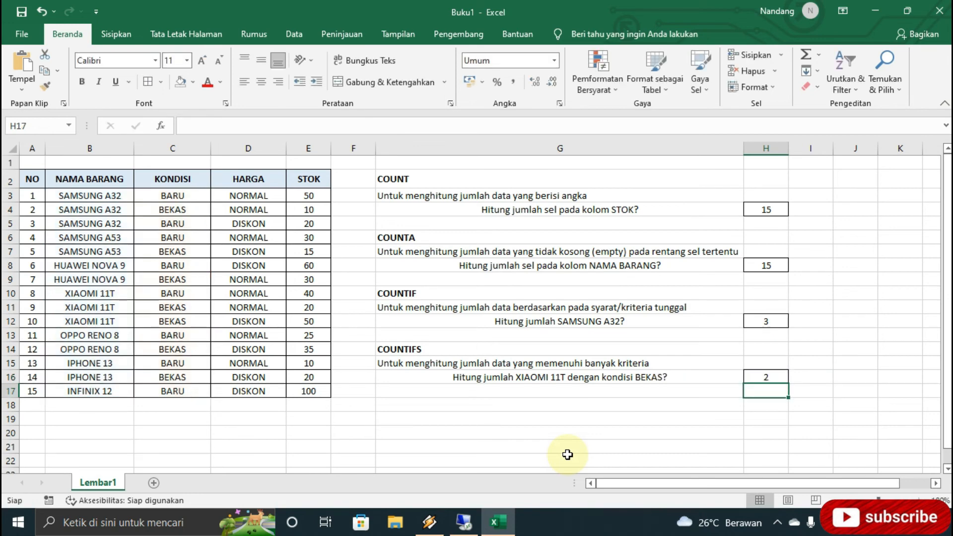
Step: Check the COUNTIFS result in H16 against the XIAOMI 11T entries and their KONDISI values in rows 10 to 12
{"action": "left_click", "coordinate": [778, 376]}
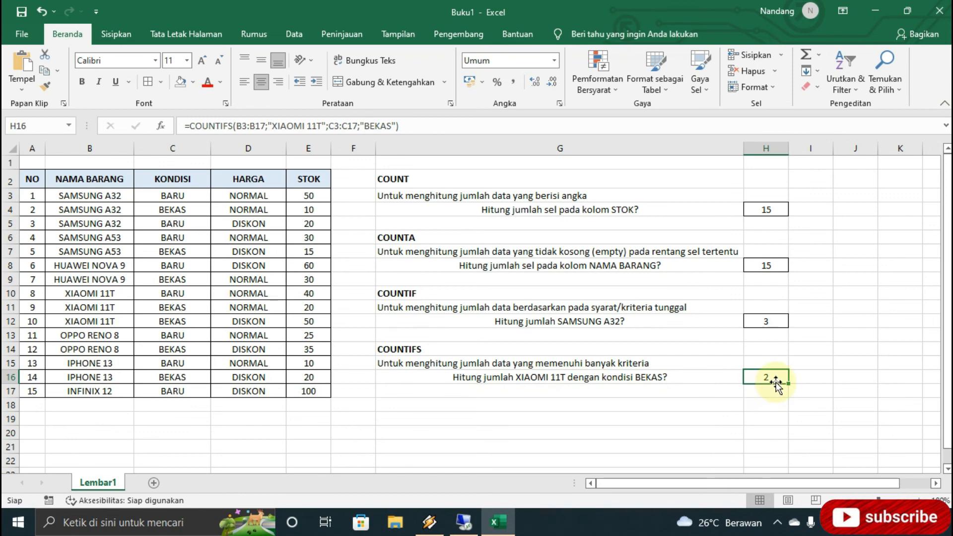
{"action": "left_click", "coordinate": [117, 295]}
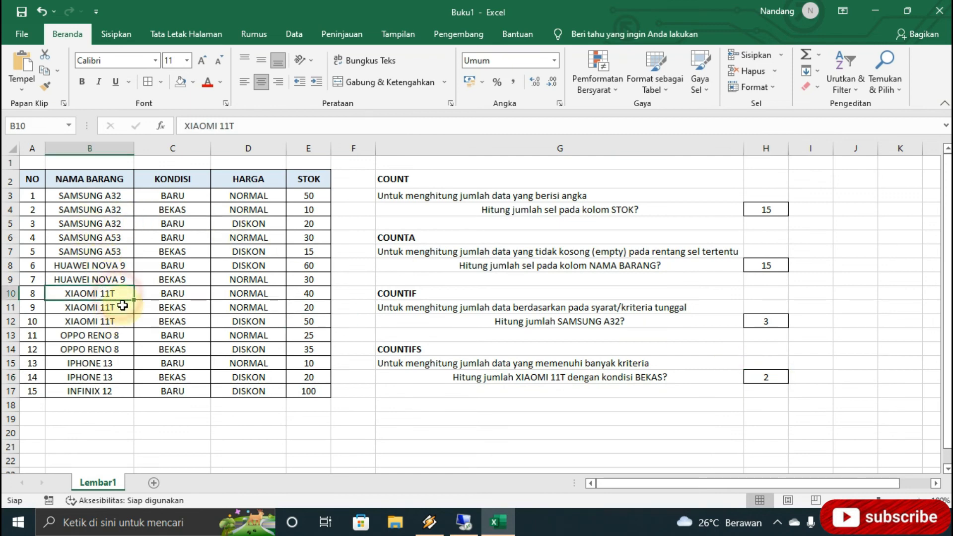
{"action": "left_click", "coordinate": [192, 293]}
{"action": "left_click", "coordinate": [130, 322]}
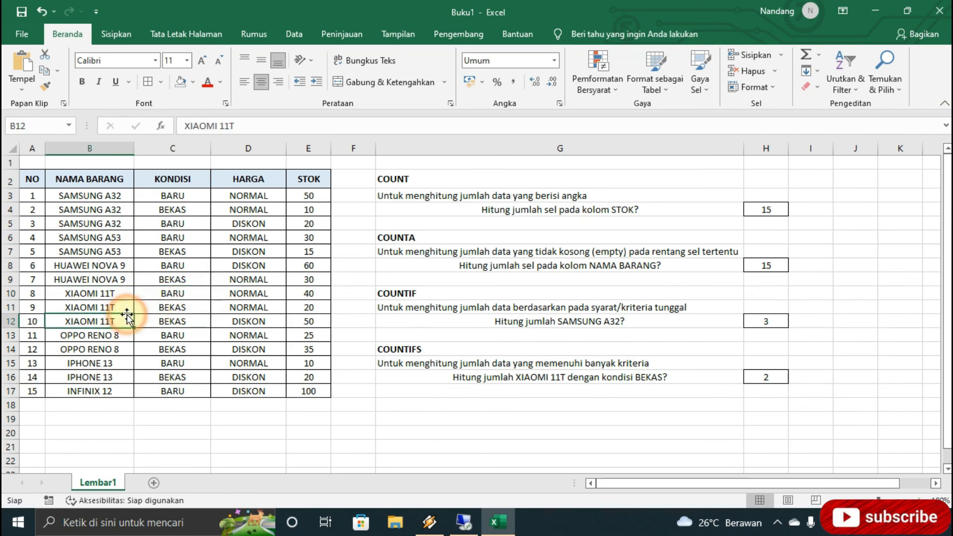
{"action": "left_click", "coordinate": [130, 308]}
{"action": "left_click", "coordinate": [166, 310]}
{"action": "left_click", "coordinate": [171, 321]}
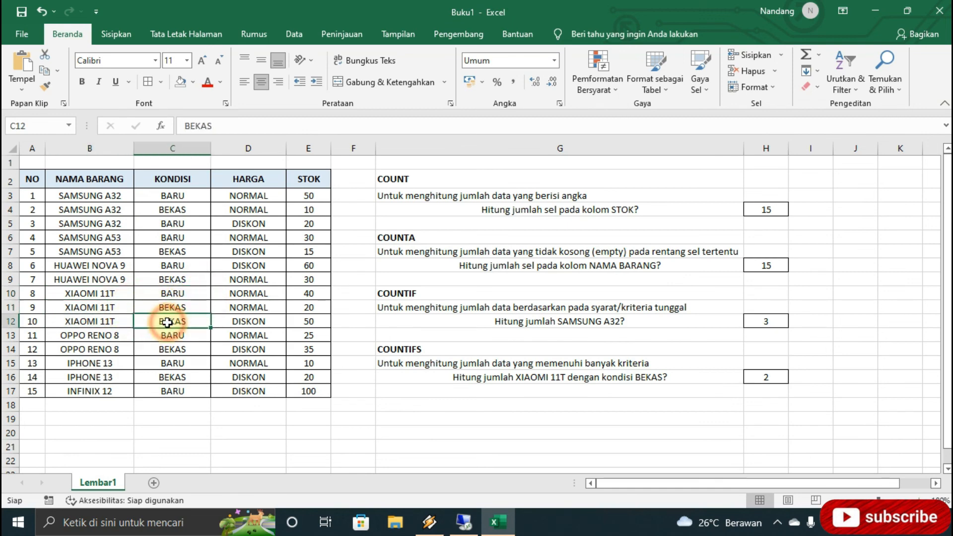
{"action": "left_click", "coordinate": [125, 324]}
{"action": "left_click", "coordinate": [123, 307]}
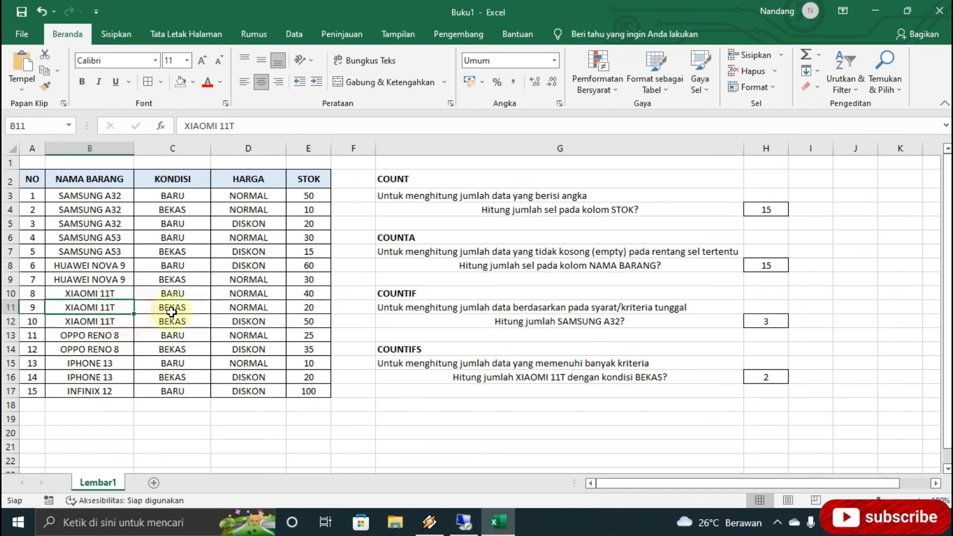
{"action": "left_click", "coordinate": [185, 308]}
{"action": "left_click", "coordinate": [195, 321]}
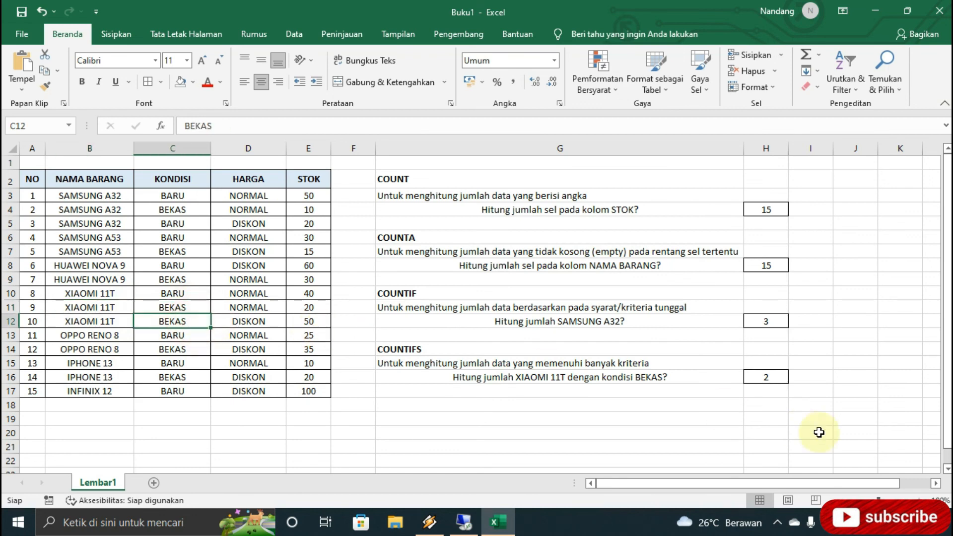
{"action": "left_click", "coordinate": [647, 403]}
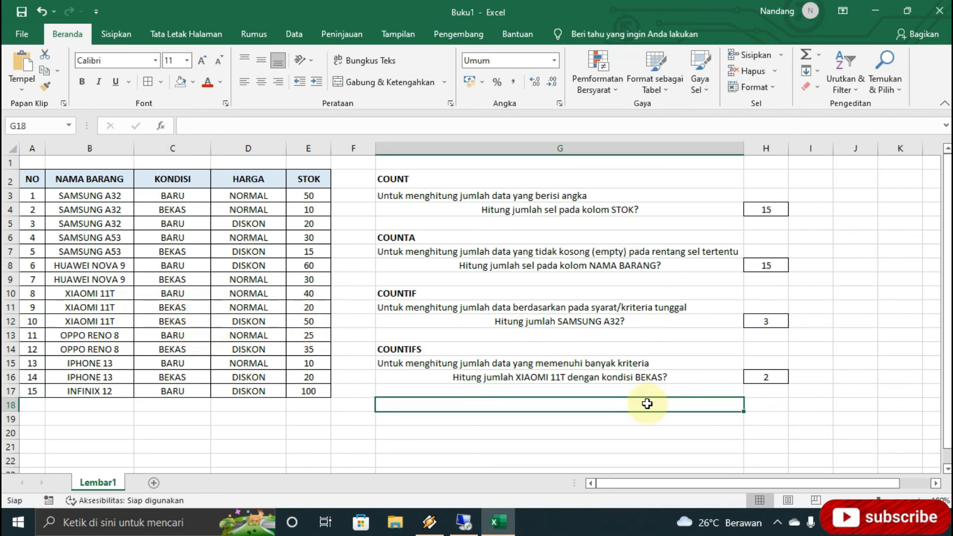